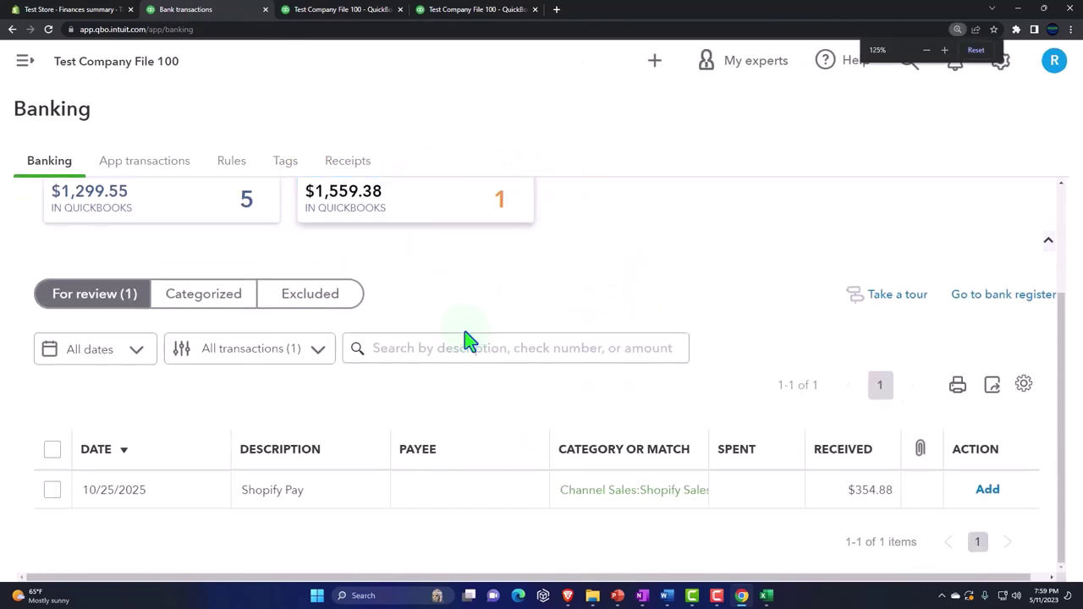
# Step: Check the sale dates in the Shopify total sales report and return to the bank transactions
pyautogui.hotkey('ctrl', '-')
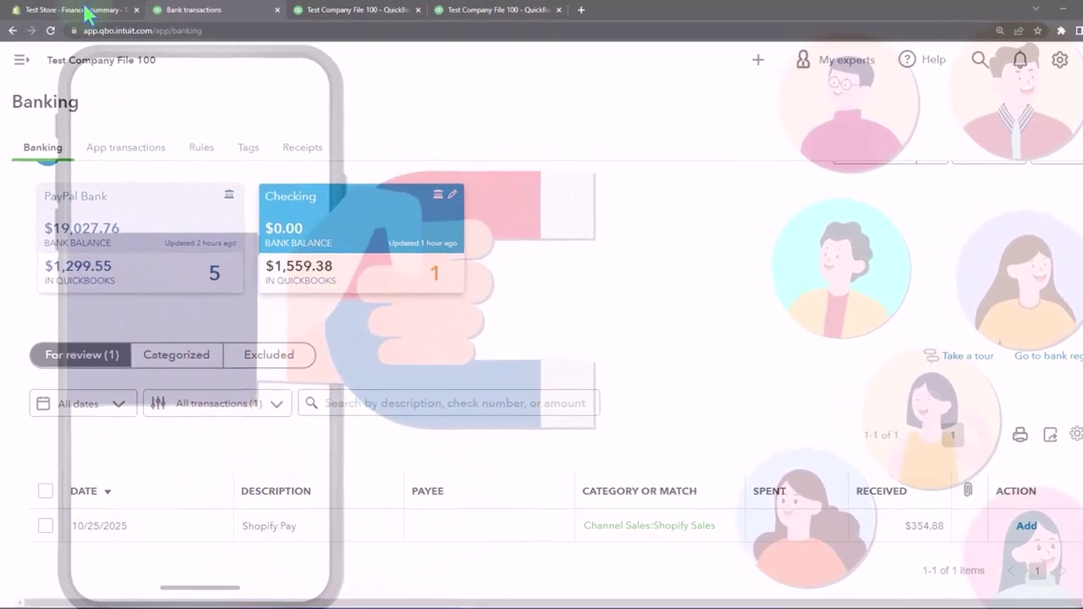
pyautogui.click(81, 10)
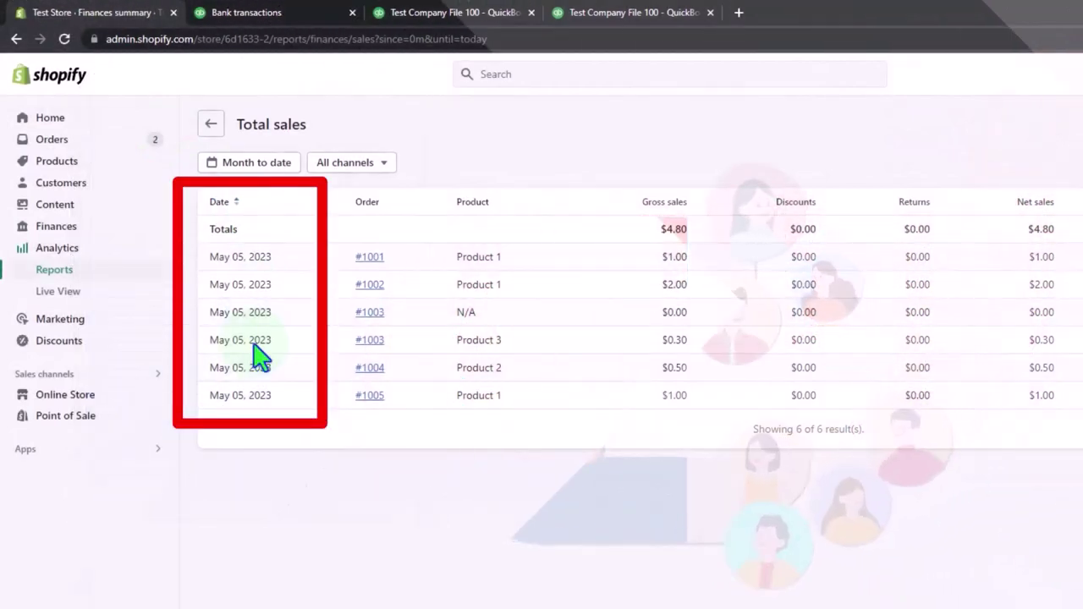
pyautogui.click(267, 13)
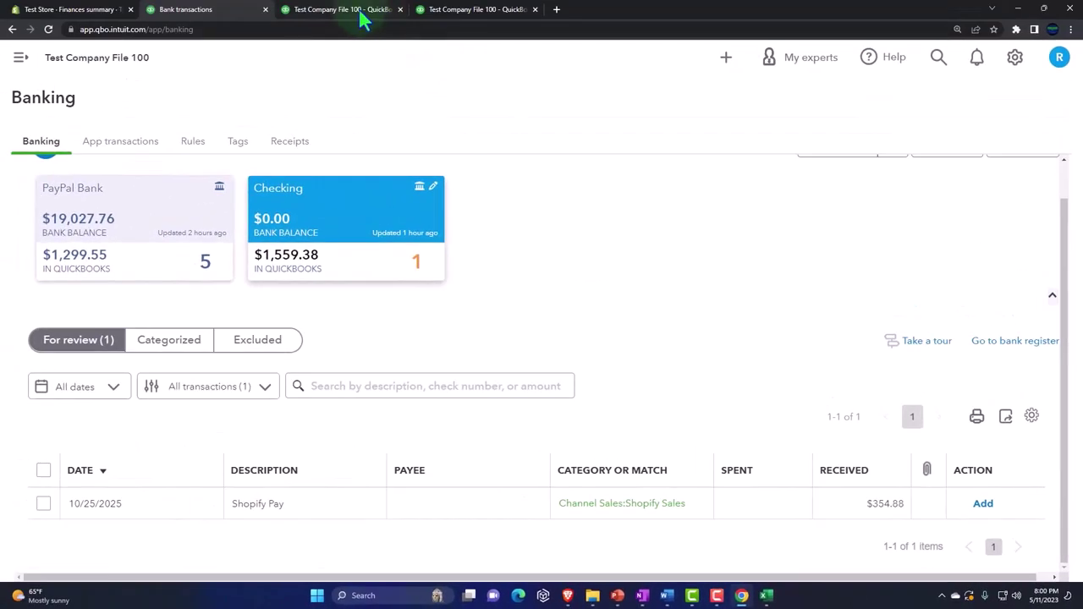
# Step: Open the transaction detail for Shopify Payments Clearing from the Balance Sheet and examine its journal entry amount
pyautogui.click(343, 12)
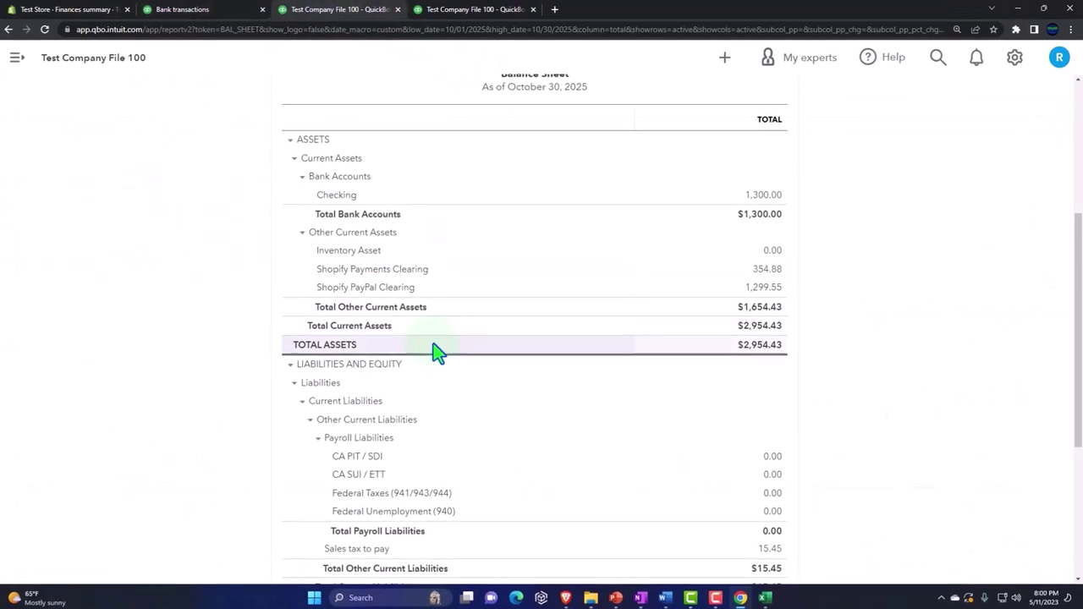
pyautogui.click(767, 271)
pyautogui.click(768, 272)
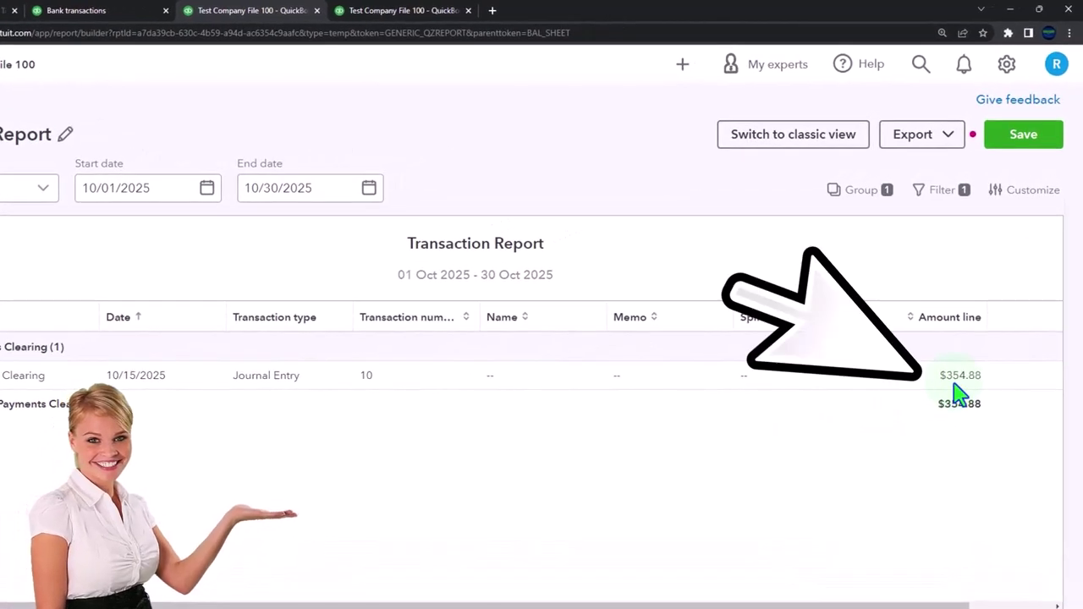
pyautogui.click(958, 383)
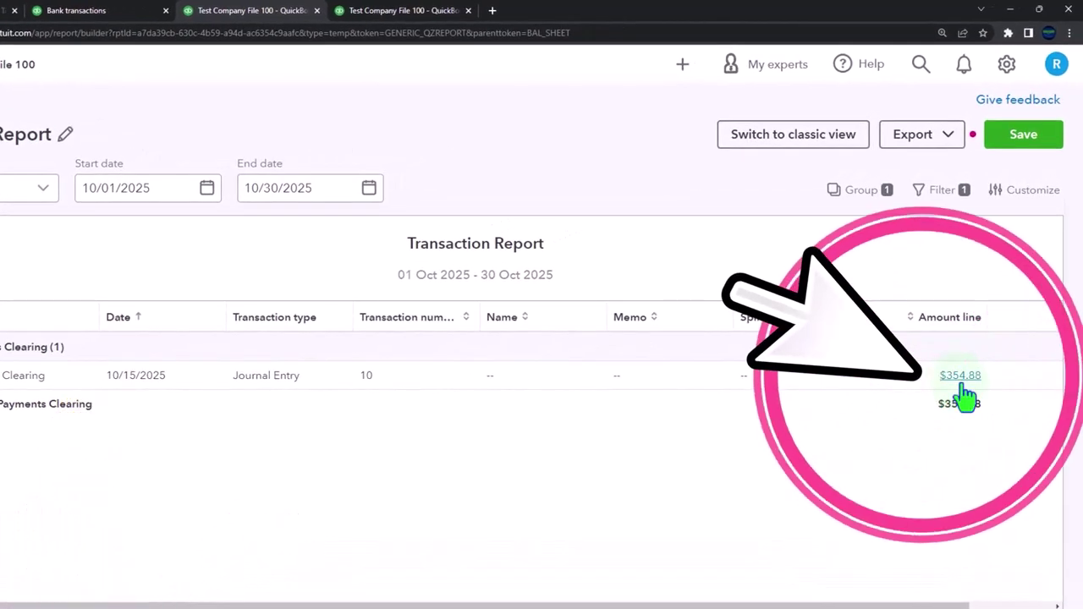
pyautogui.hotkey('ctrl', '-')
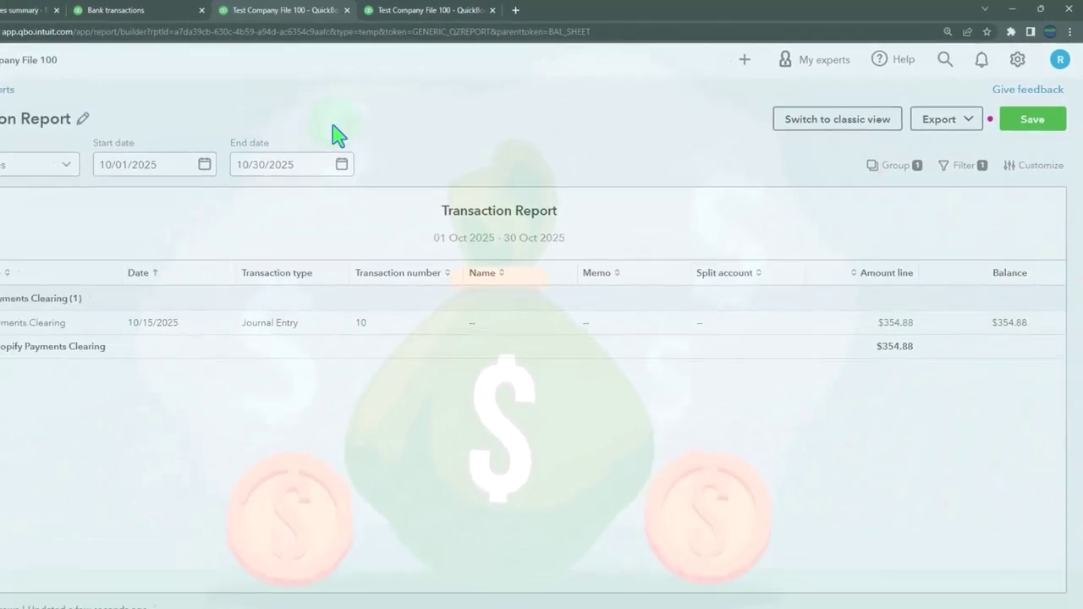
# Step: Categorize the 10/25/2025 Shopify Pay deposit in the Checking bank feed to Shopify Payments Clearing
pyautogui.click(107, 10)
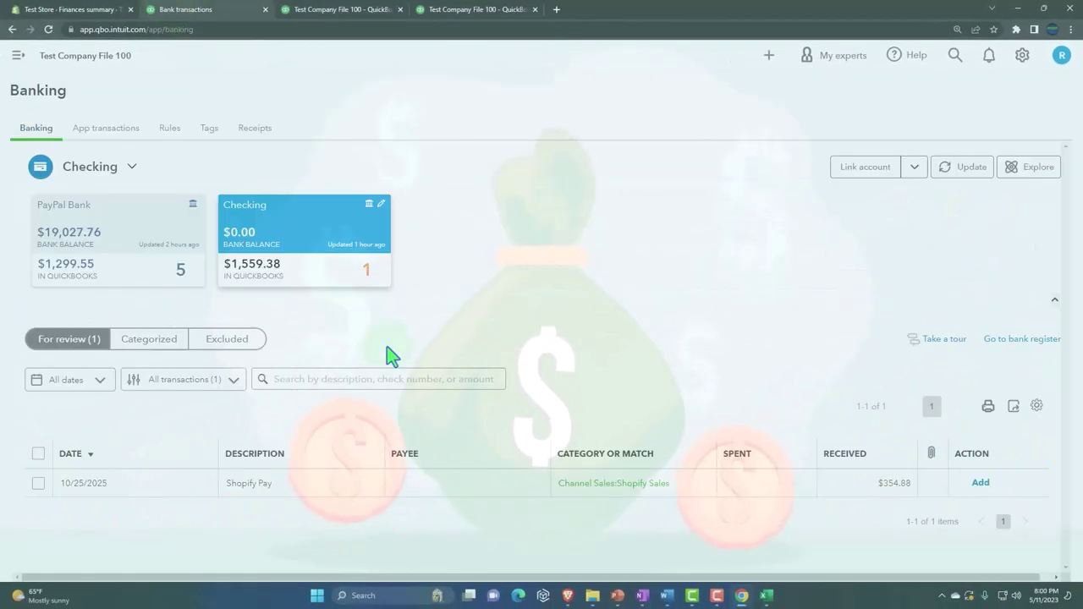
pyautogui.click(434, 499)
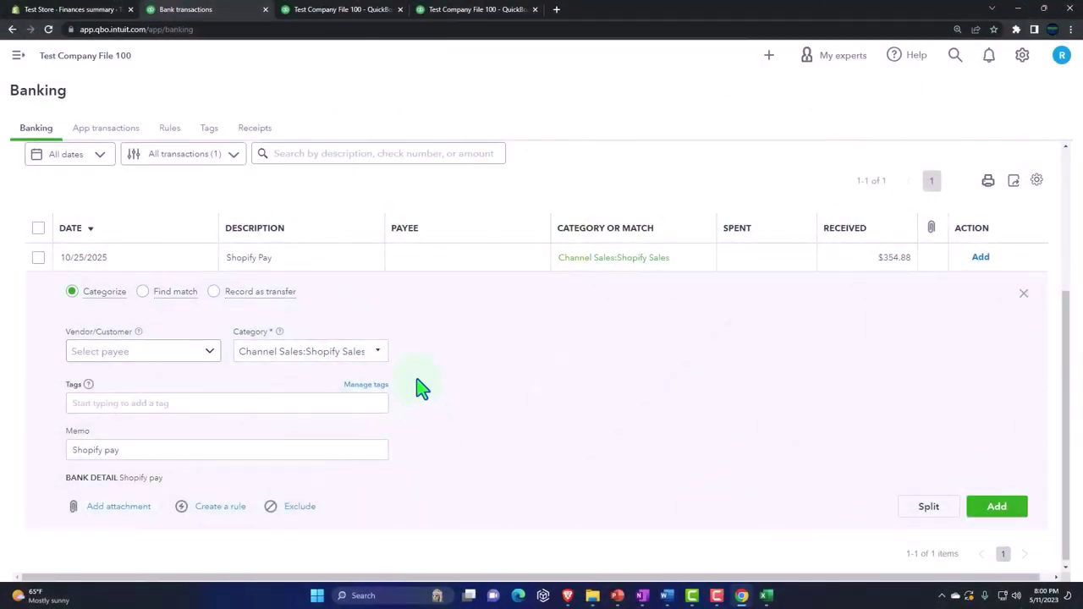
pyautogui.click(378, 351)
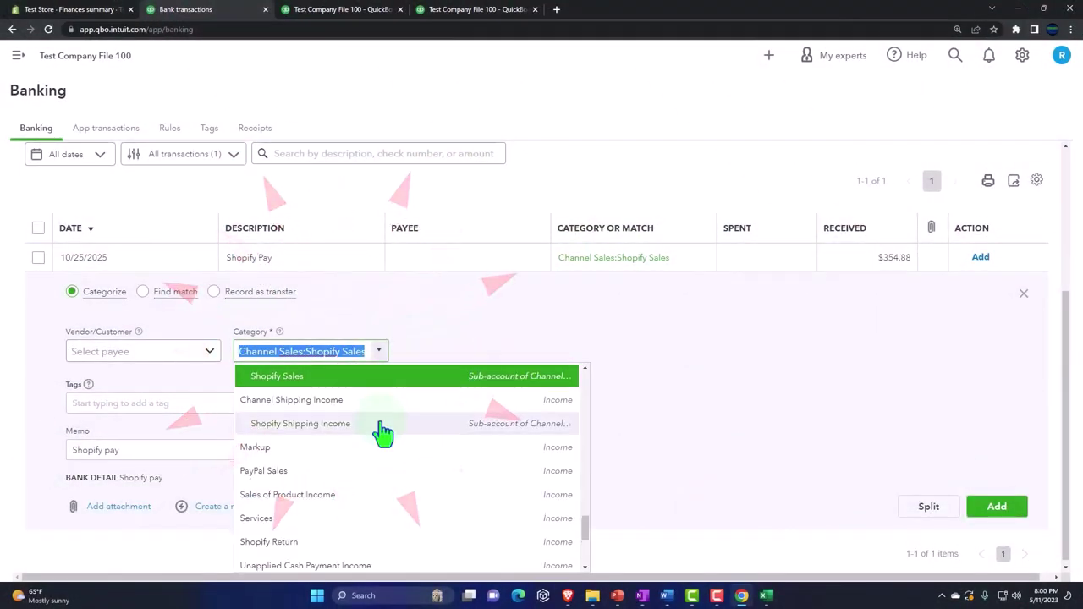
pyautogui.write('shop')
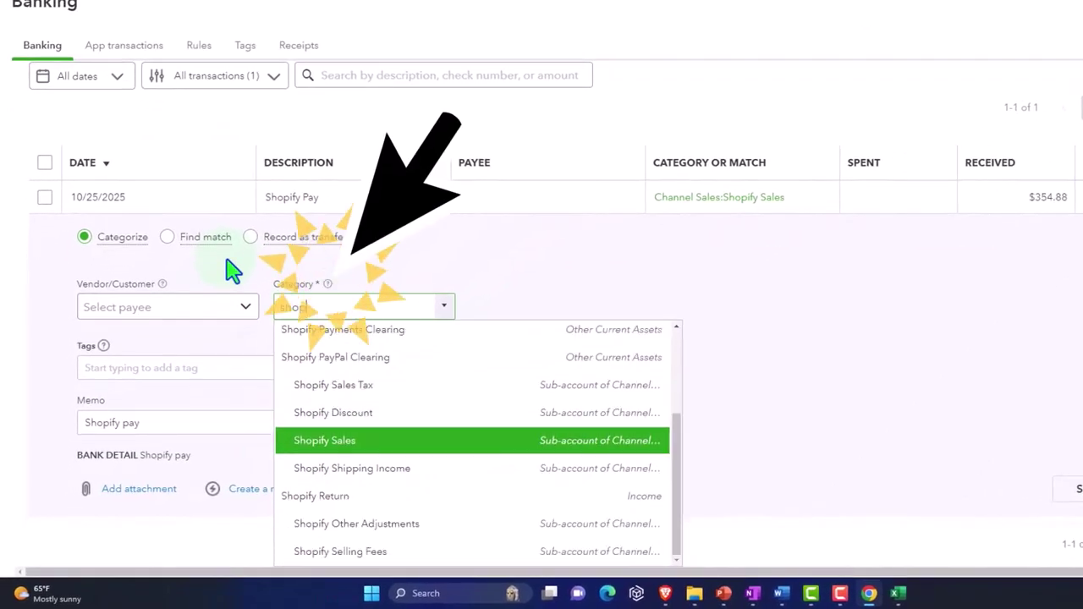
pyautogui.write('if')
pyautogui.press('Up')
pyautogui.press('Up')
pyautogui.press('Up')
pyautogui.press('Up')
pyautogui.press('Up')
pyautogui.press('Up')
pyautogui.press('Up')
pyautogui.press('Up')
pyautogui.press('Up')
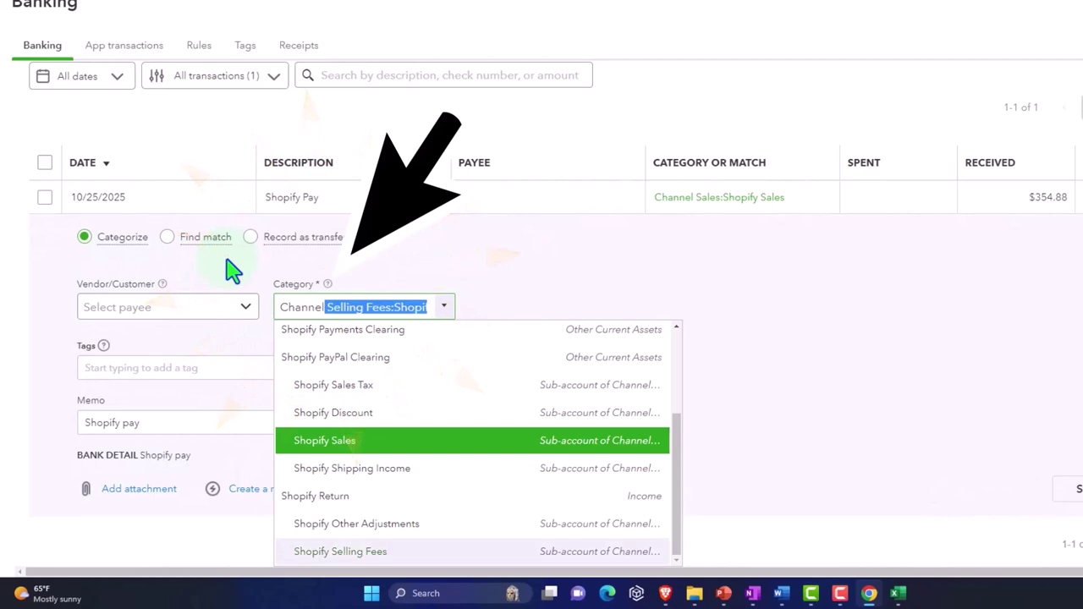
pyautogui.press('Tab')
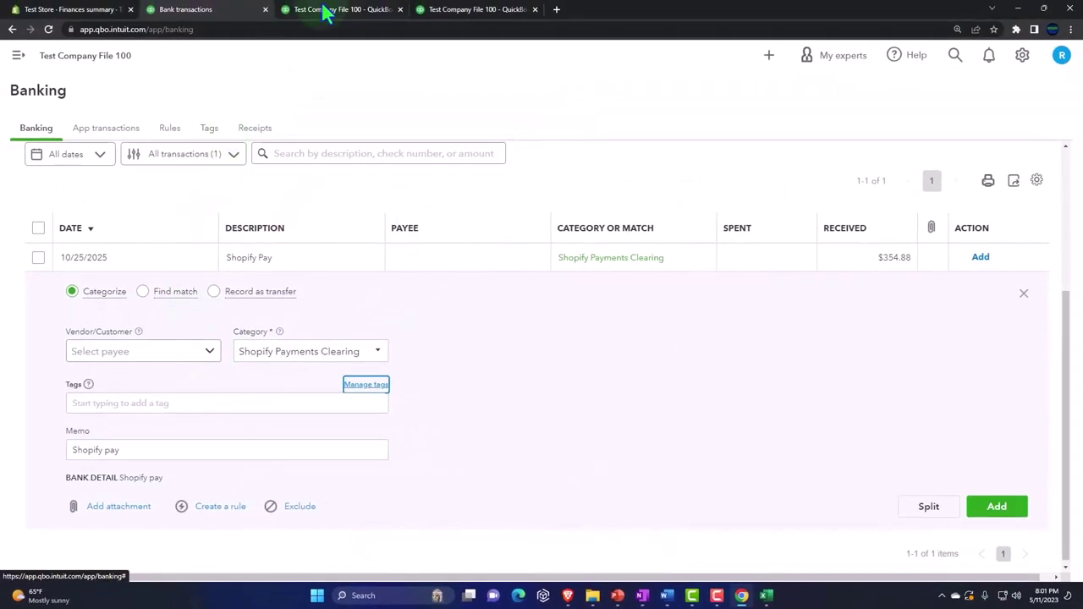
# Step: Compare the Shopify Pay deposit's received amount with the Shopify Payments Clearing transaction report
pyautogui.click(326, 10)
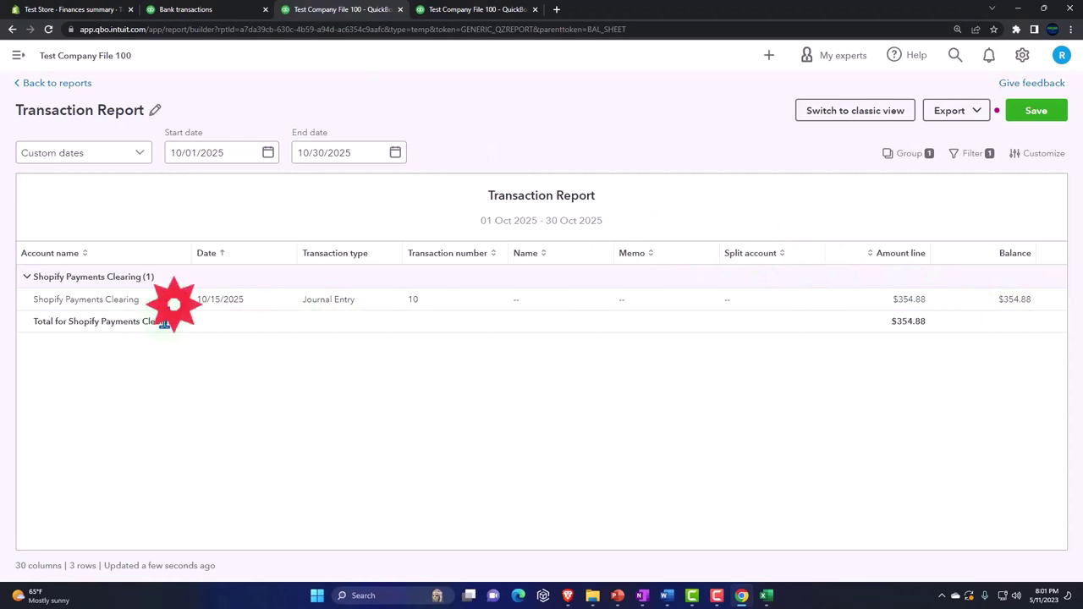
pyautogui.click(175, 11)
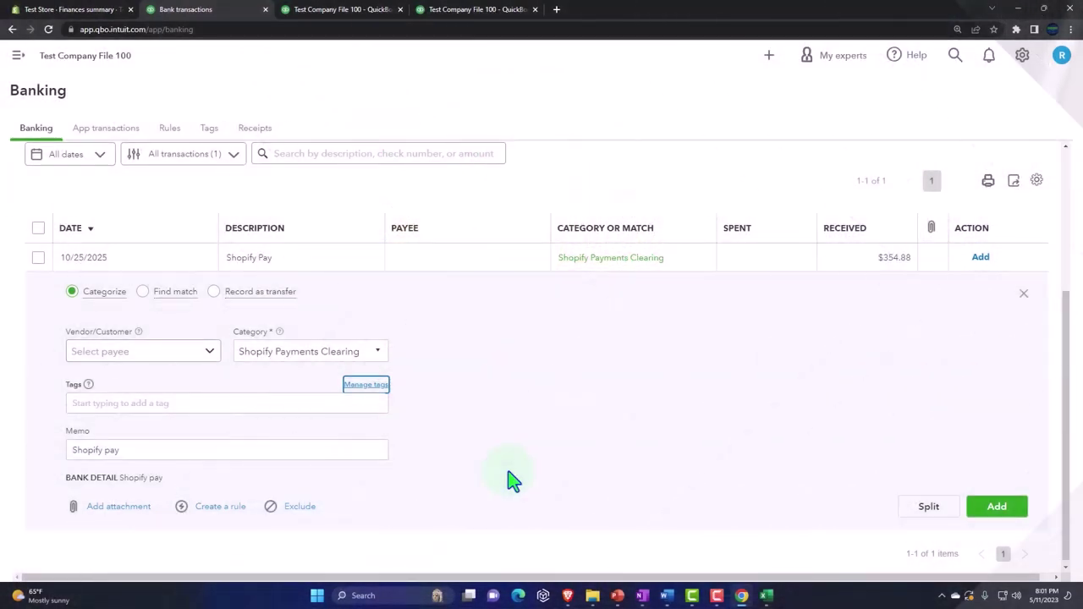
pyautogui.click(858, 259)
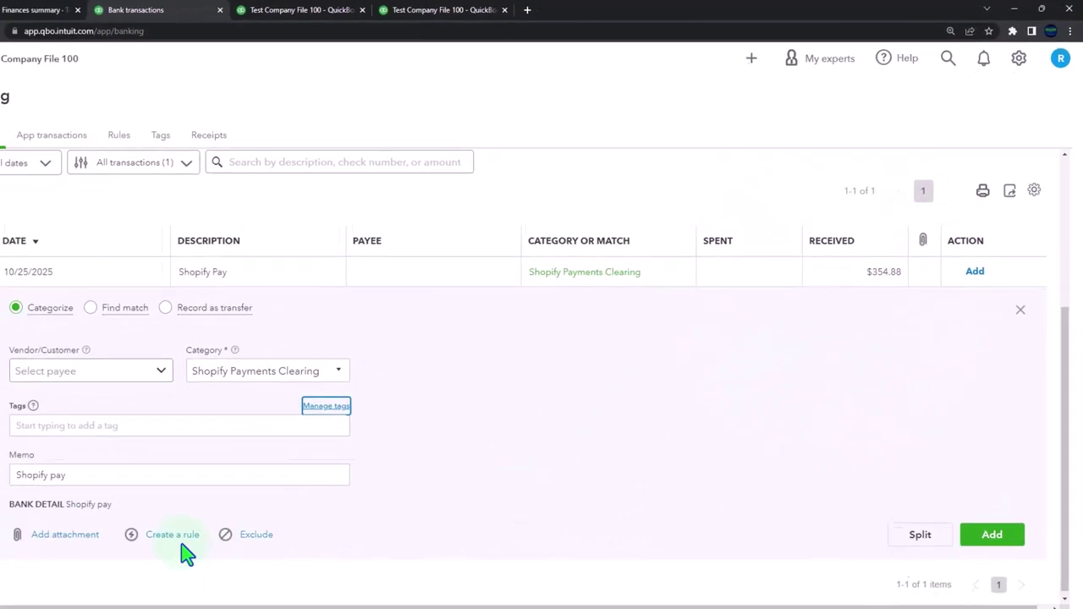
# Step: Review the settings of a new bank rule based on the Shopify Pay deposit, through the auto-add option, and close it unsaved
pyautogui.click(181, 544)
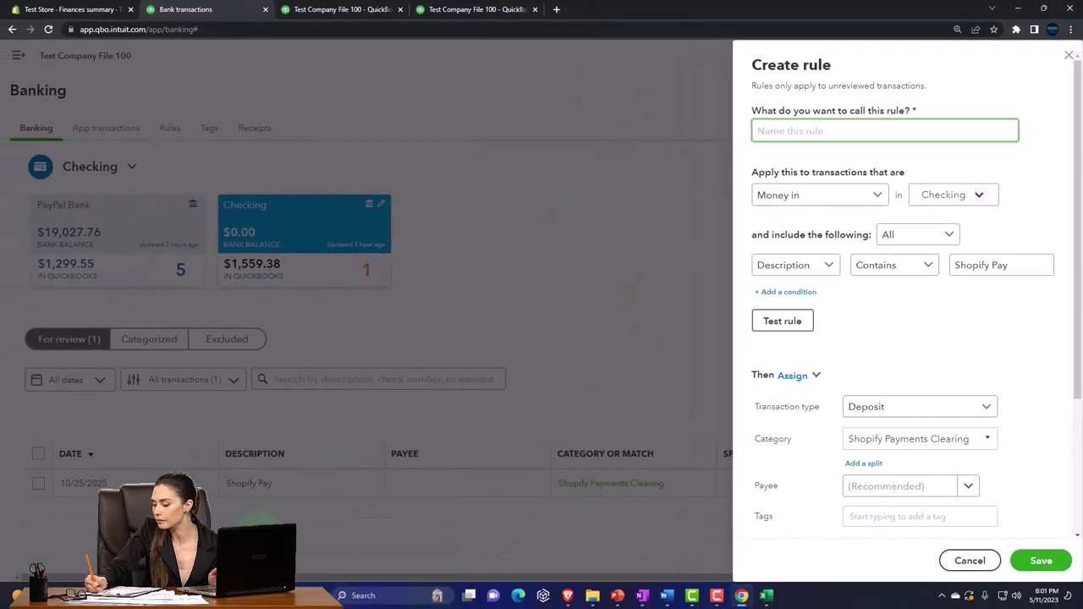
pyautogui.scroll(-1, 842, 426)
pyautogui.scroll(-1, 842, 426)
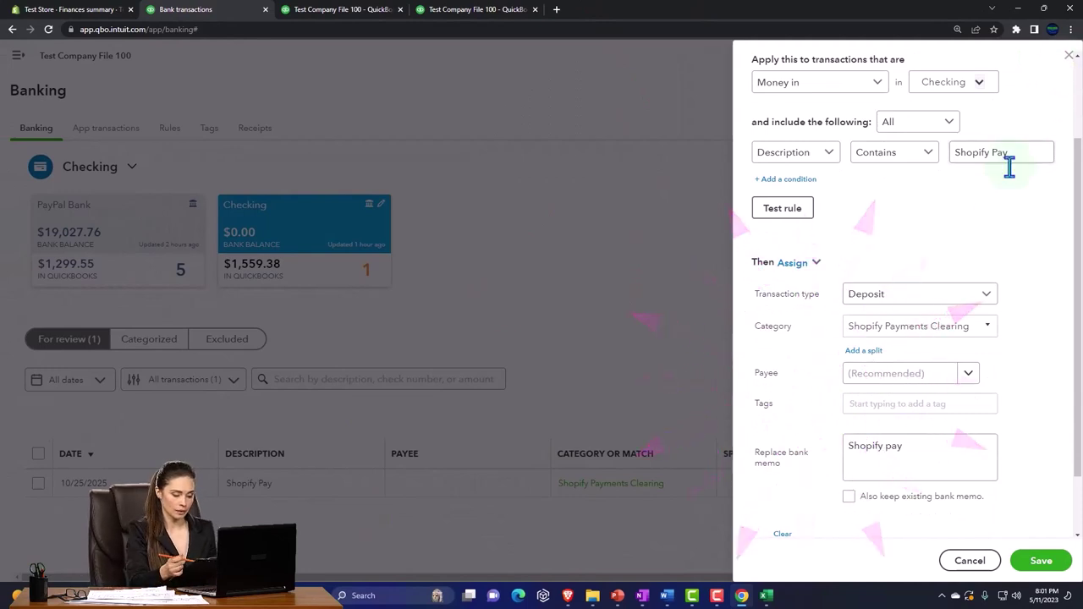
pyautogui.scroll(-2, 998, 220)
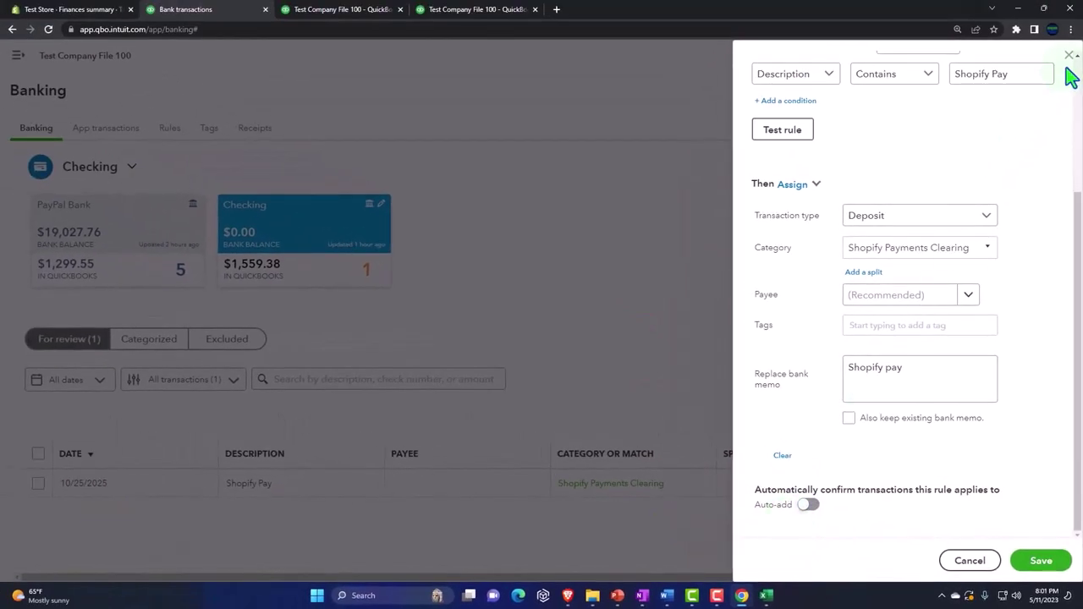
pyautogui.click(1068, 56)
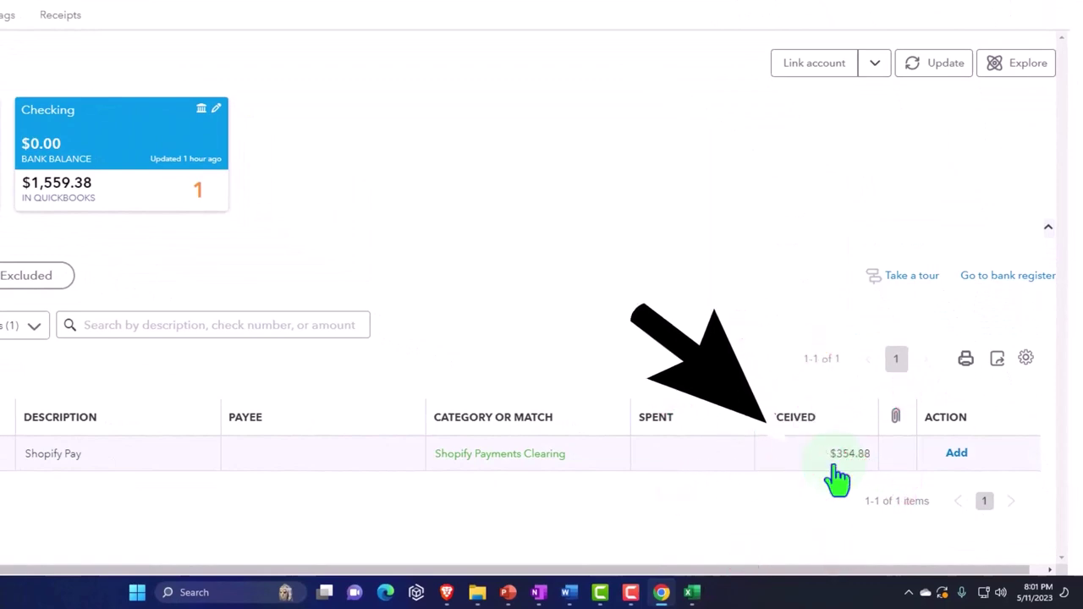
# Step: Check the Profit and Loss report and the Shopify Payments Clearing journal entry against the pending bank deposit
pyautogui.click(476, 10)
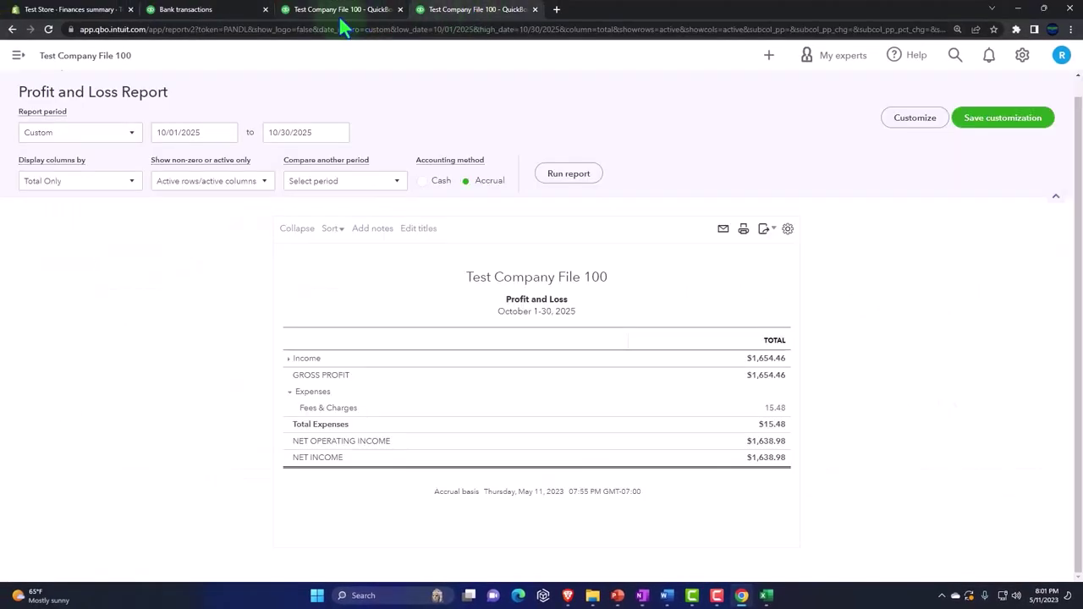
pyautogui.click(337, 14)
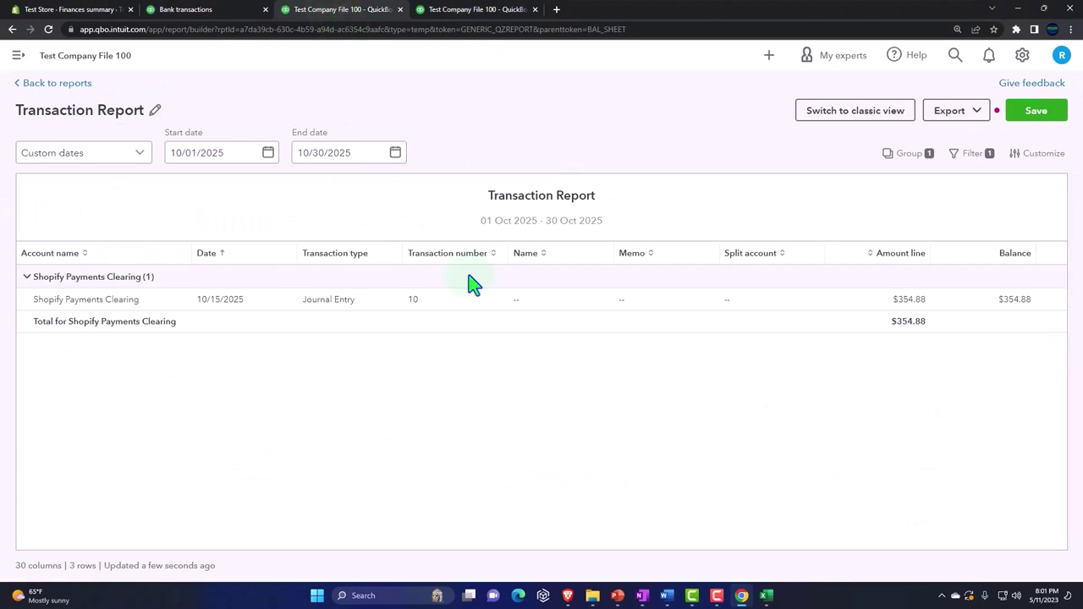
pyautogui.click(221, 12)
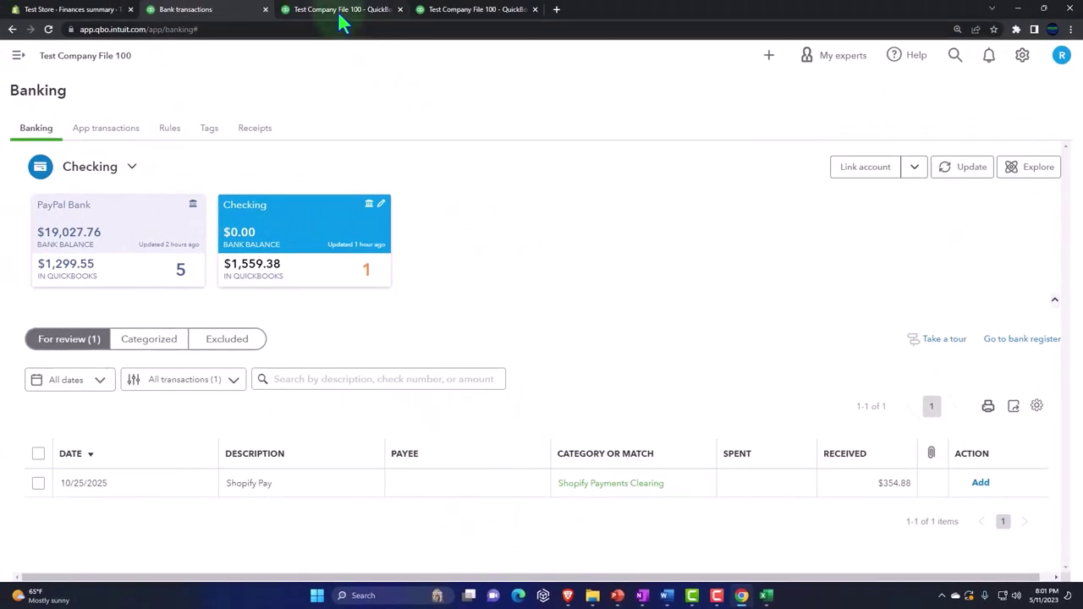
pyautogui.click(338, 16)
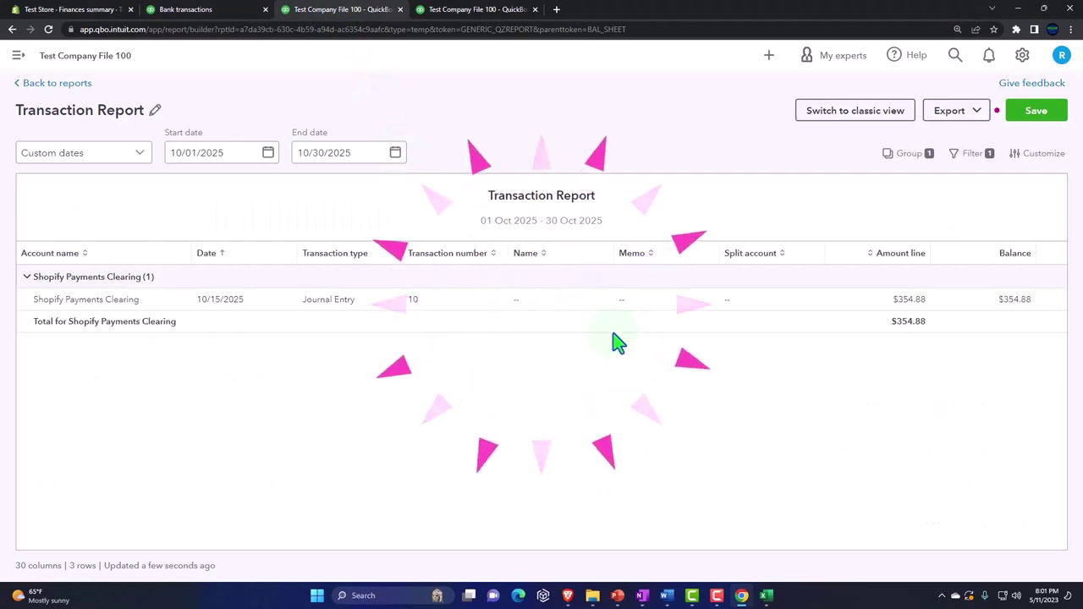
# Step: Add the Shopify Pay deposit from the bank feed to the Checking account
pyautogui.click(210, 15)
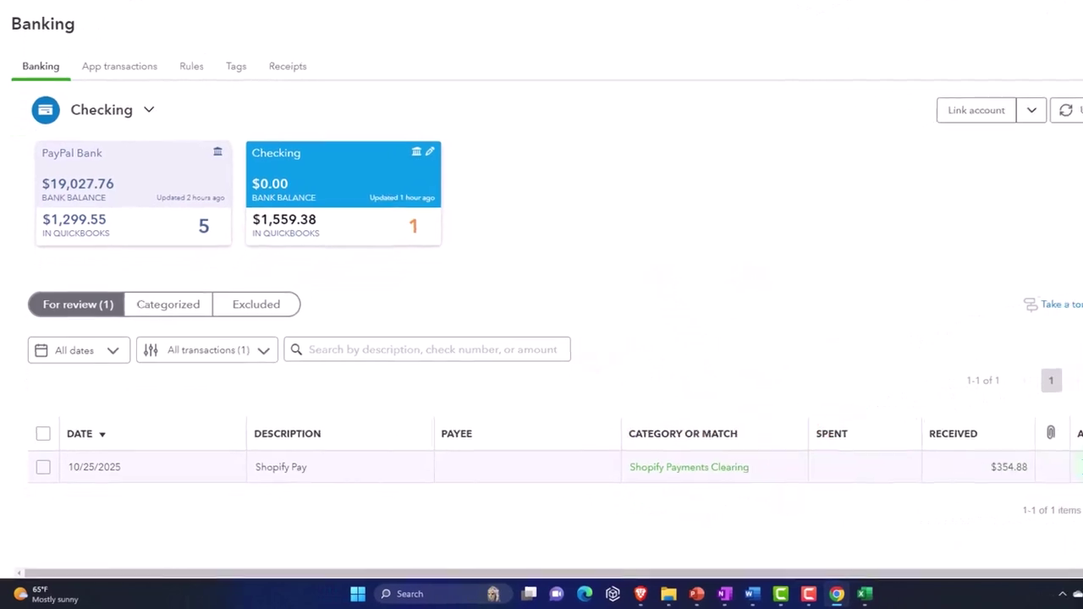
pyautogui.click(982, 484)
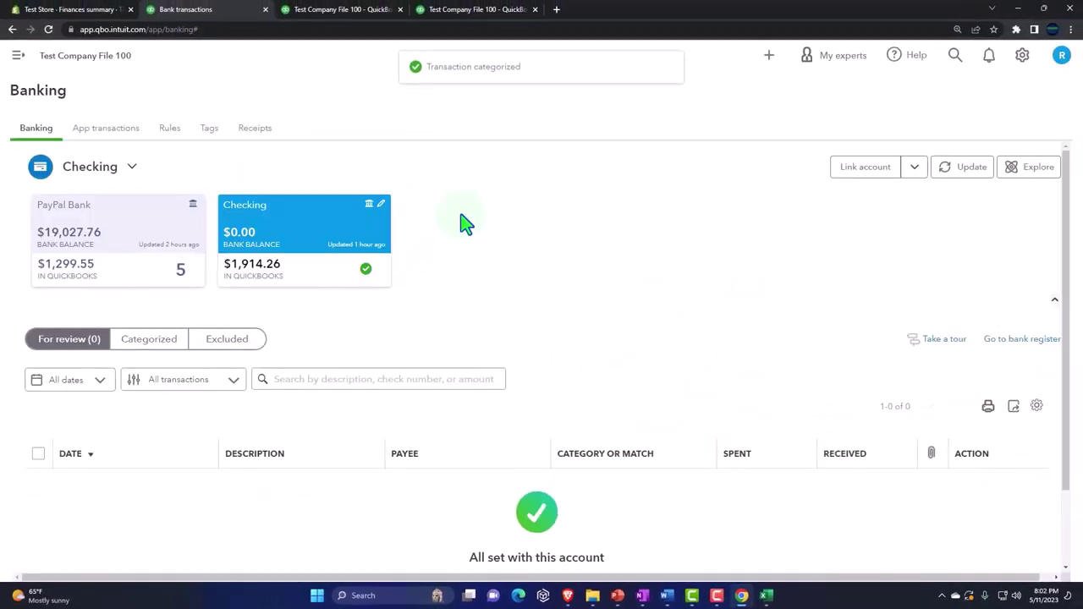
# Step: Return to the Balance Sheet without saving the transaction report and examine the Checking and Shopify Payments Clearing balances
pyautogui.click(339, 15)
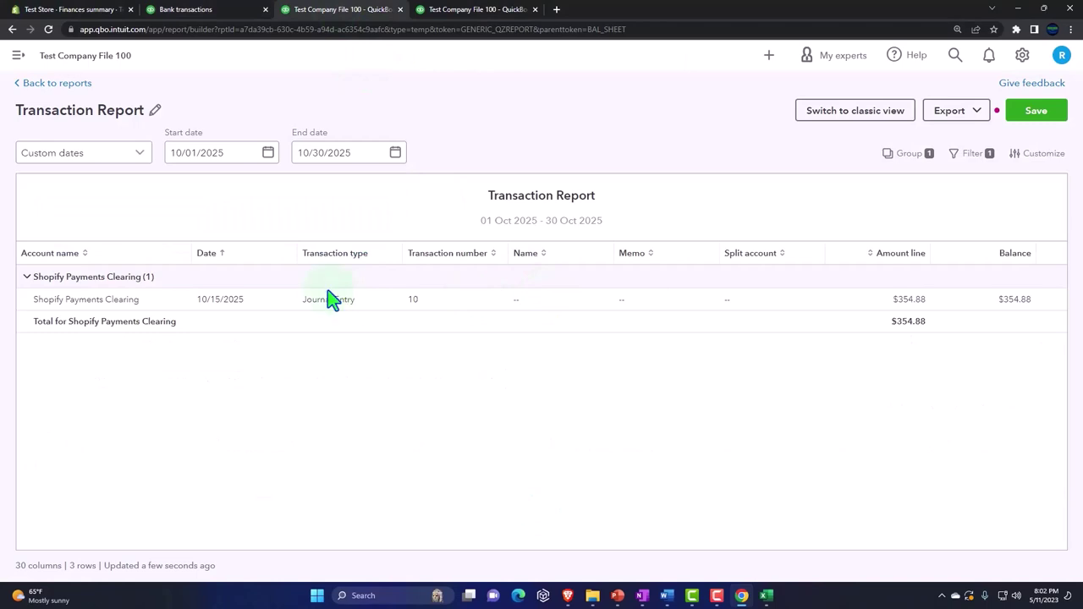
pyautogui.click(54, 87)
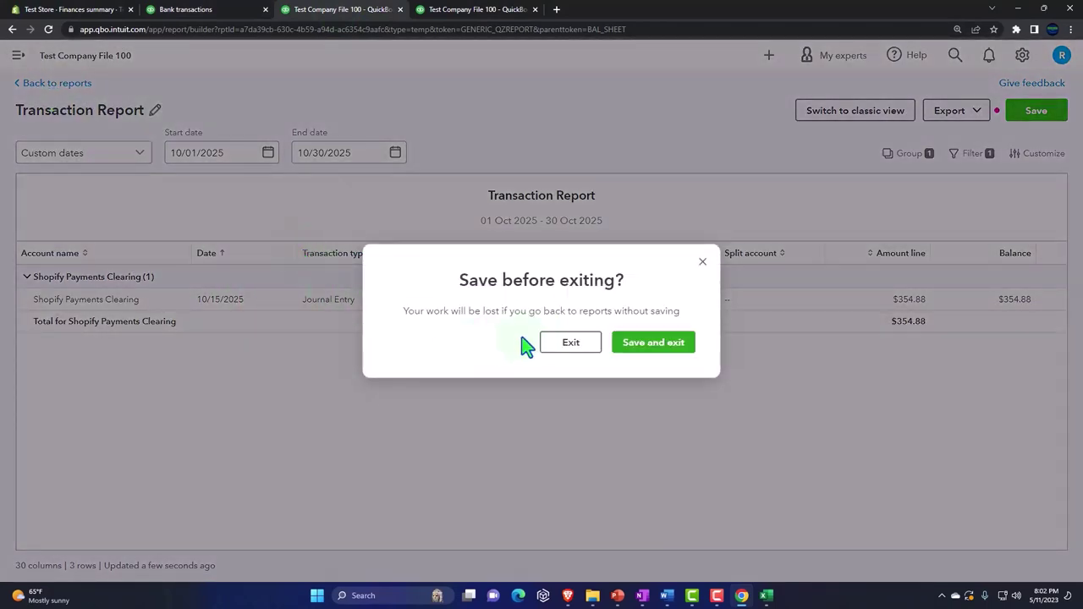
pyautogui.click(563, 342)
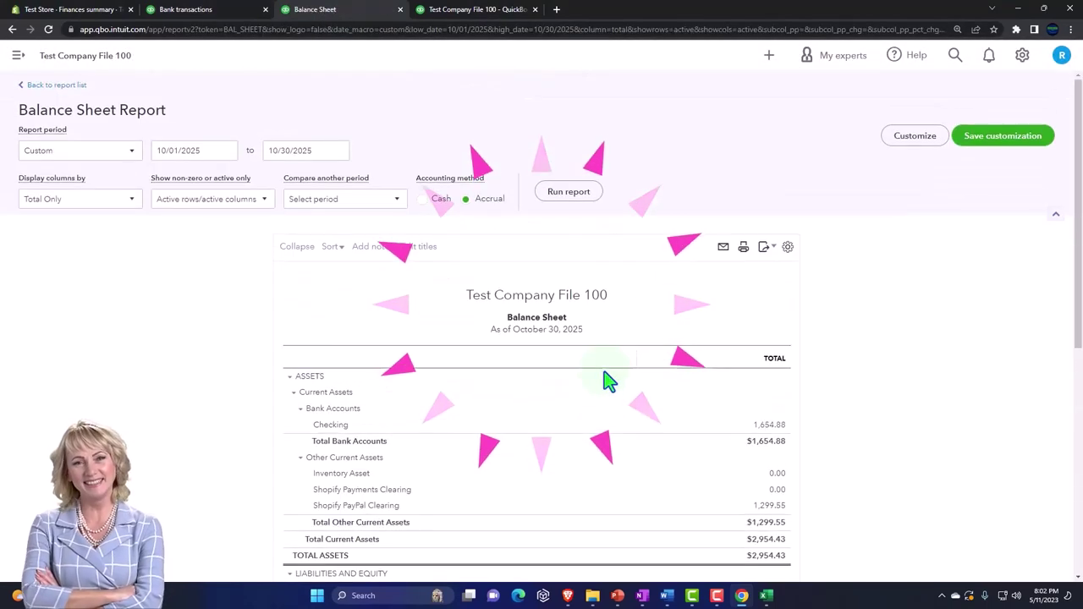
pyautogui.scroll(-2, 503, 338)
pyautogui.hotkey('ctrl', '+')
pyautogui.hotkey('ctrl', '+')
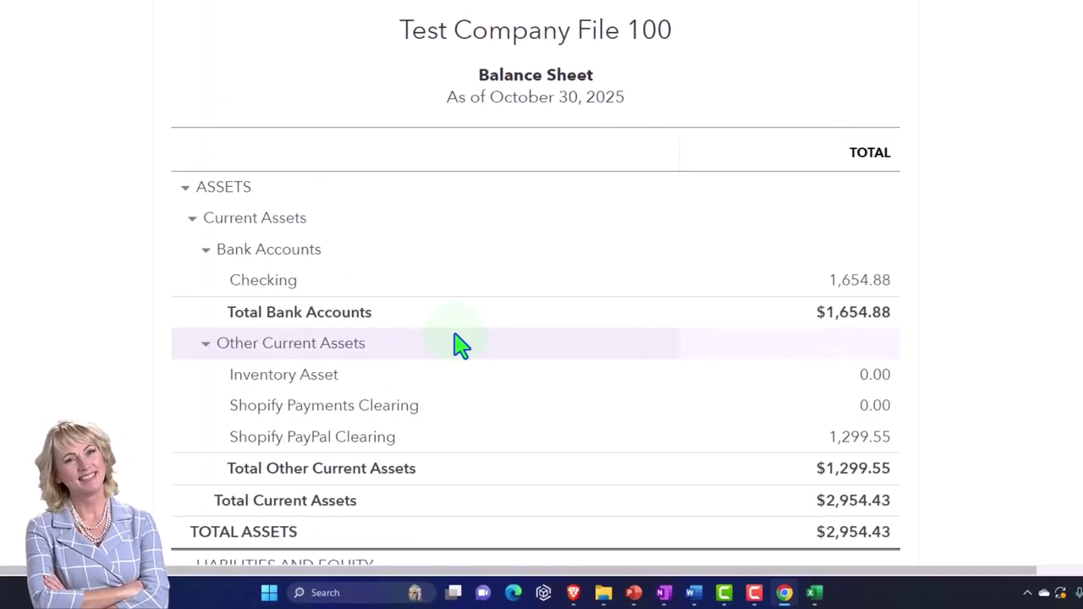
pyautogui.scroll(-2, 457, 345)
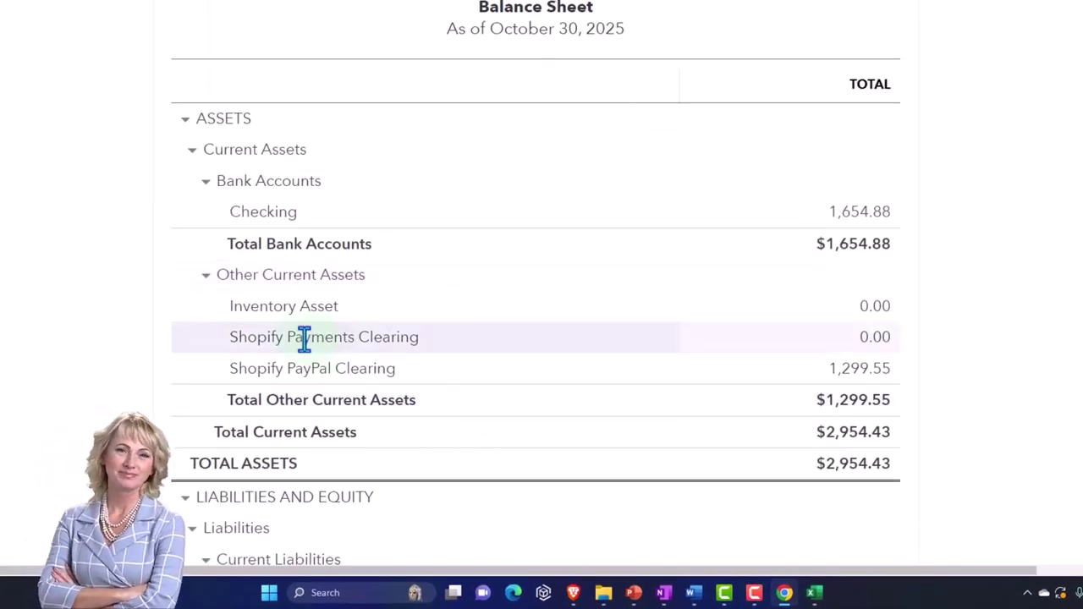
pyautogui.click(872, 317)
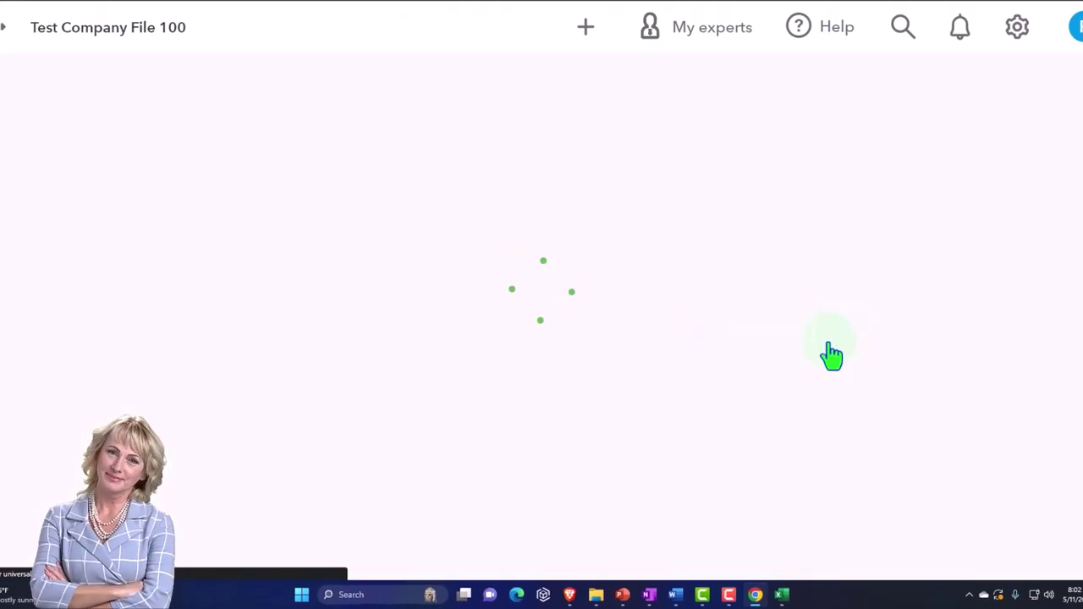
pyautogui.hotkey('ctrl', '-')
pyautogui.hotkey('ctrl', '-')
pyautogui.hotkey('ctrl', '-')
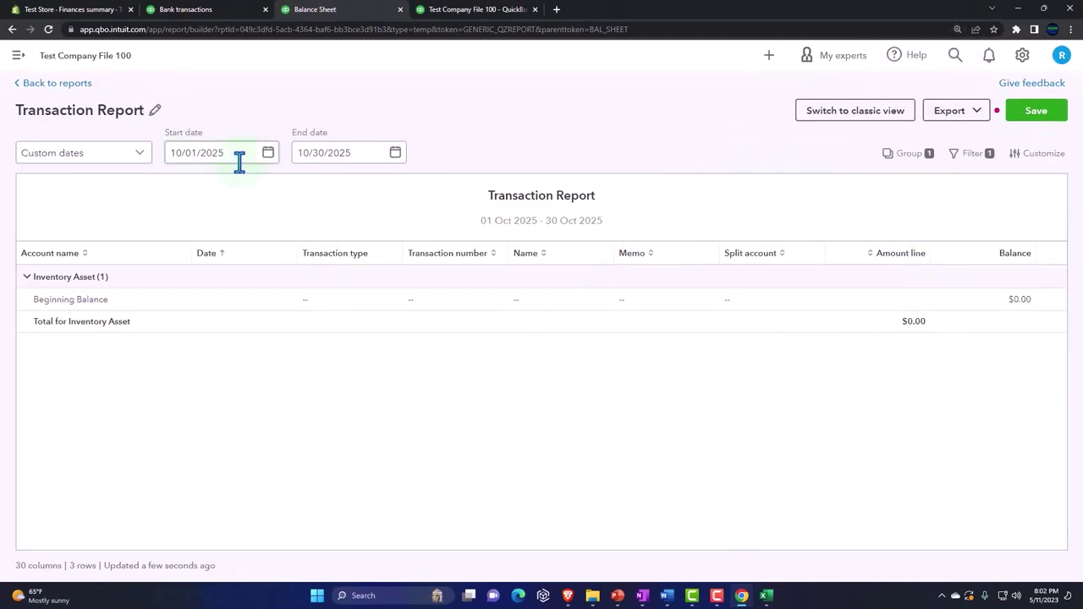
pyautogui.hotkey('ctrl', '-')
pyautogui.hotkey('ctrl', '+')
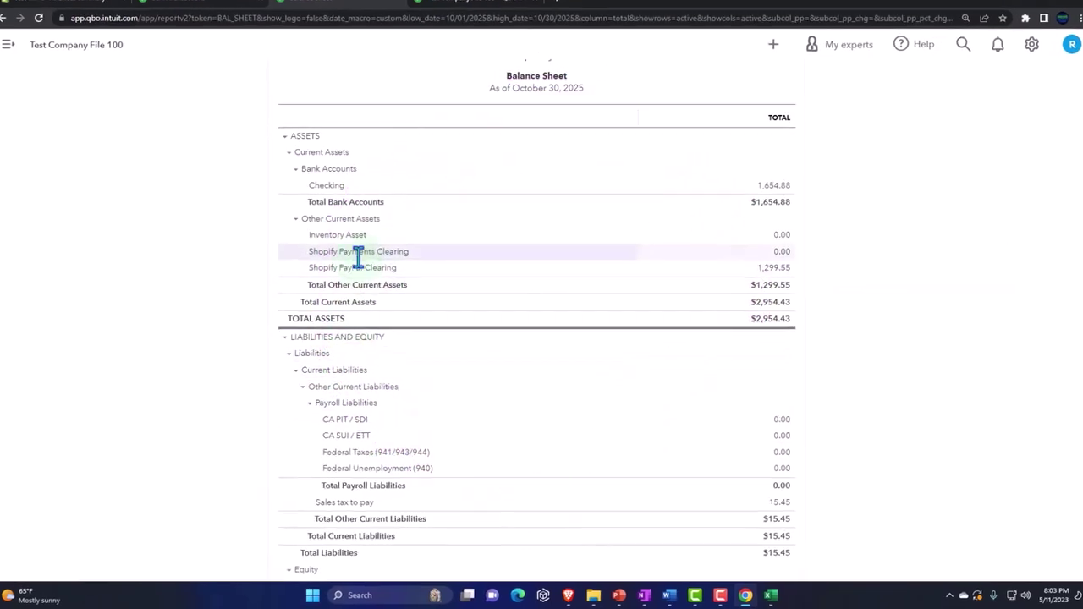
# Step: Open the Shopify Payments Clearing transaction detail from the Balance Sheet to examine the deposit's offsetting entry
pyautogui.click(782, 252)
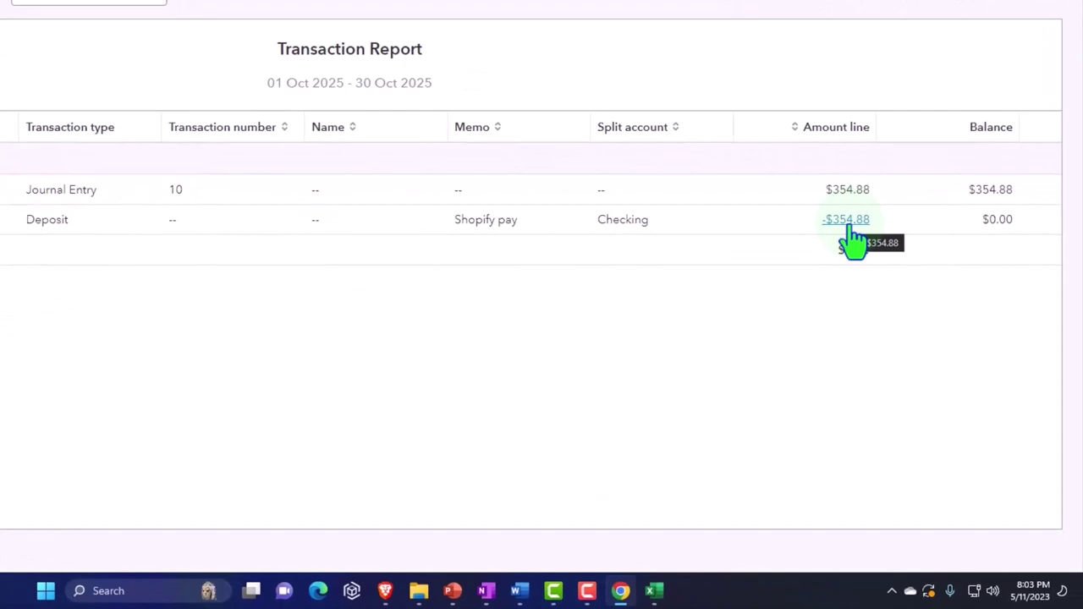
# Step: Open the Shopify pay deposit from the Transaction Report to check its account, and return to the Balance Sheet without saving the report
pyautogui.click(846, 221)
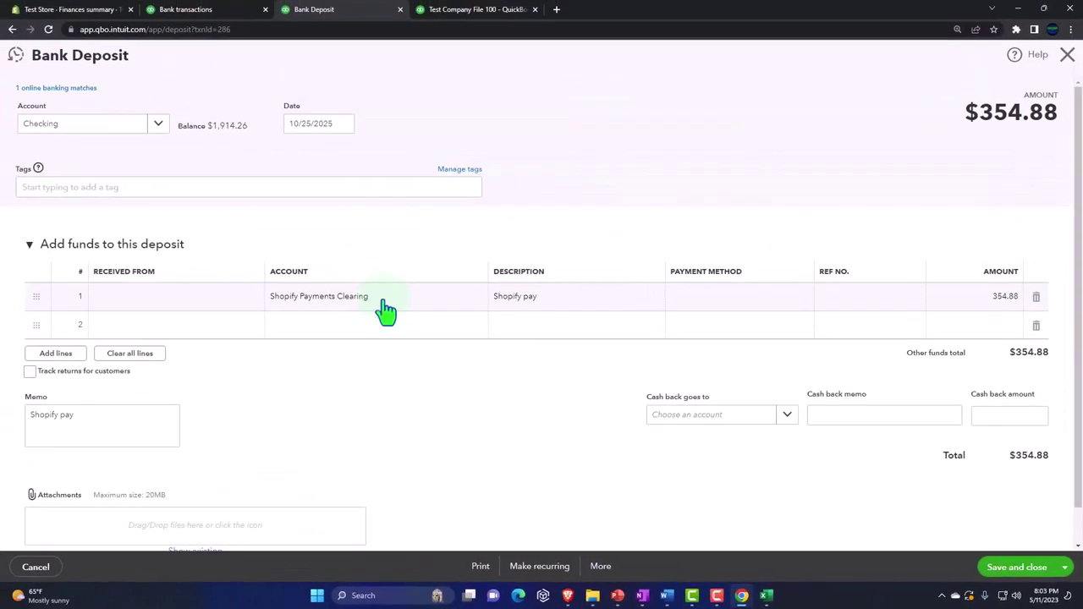
pyautogui.click(1068, 58)
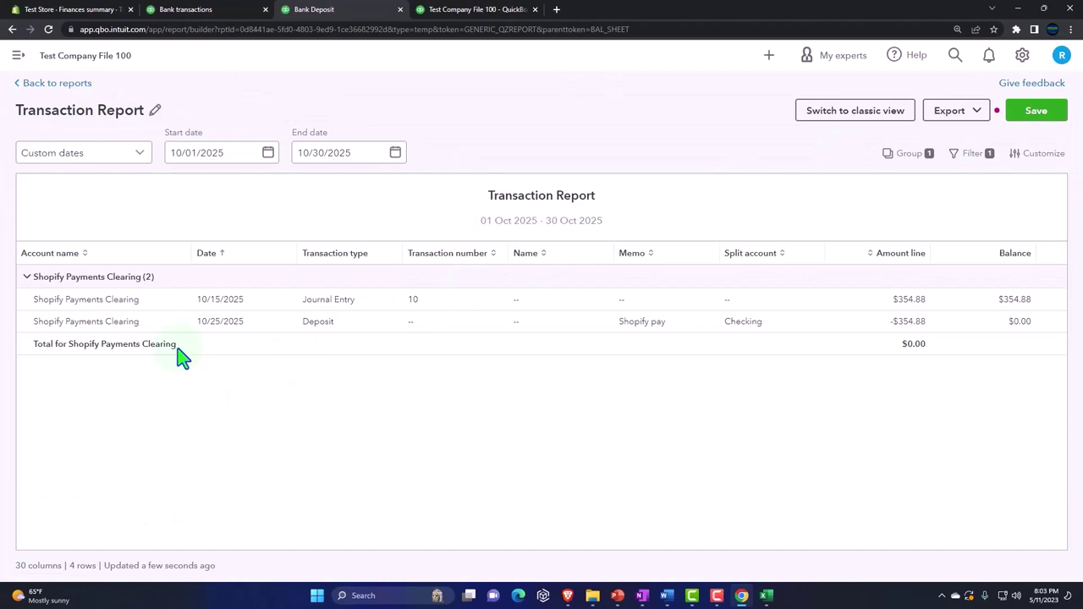
pyautogui.click(51, 88)
pyautogui.click(572, 343)
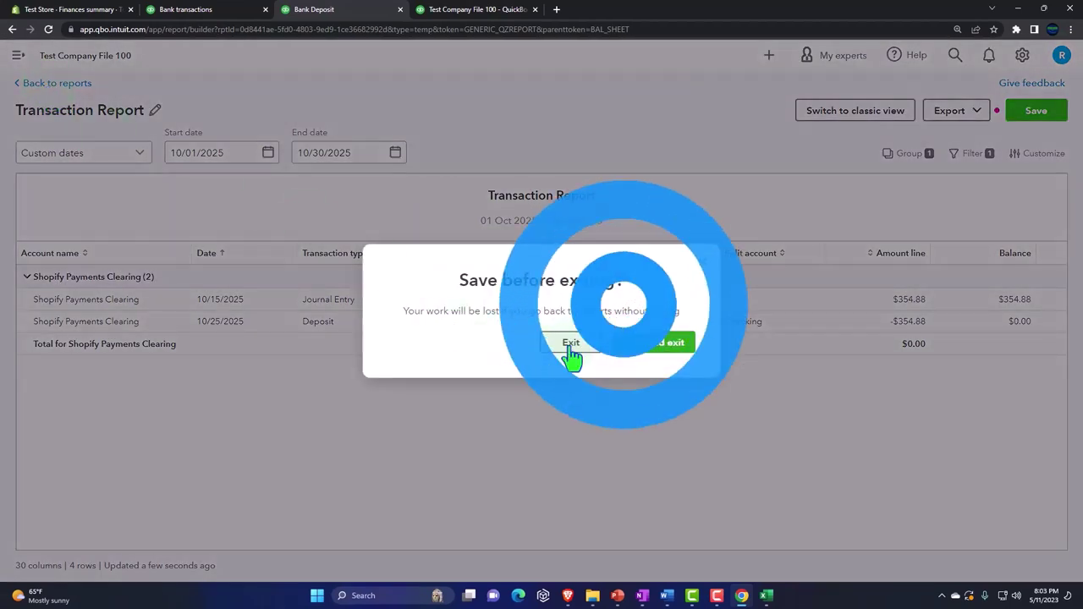
pyautogui.hotkey('ctrl', '+')
pyautogui.hotkey('ctrl', '+')
pyautogui.hotkey('ctrl', '+')
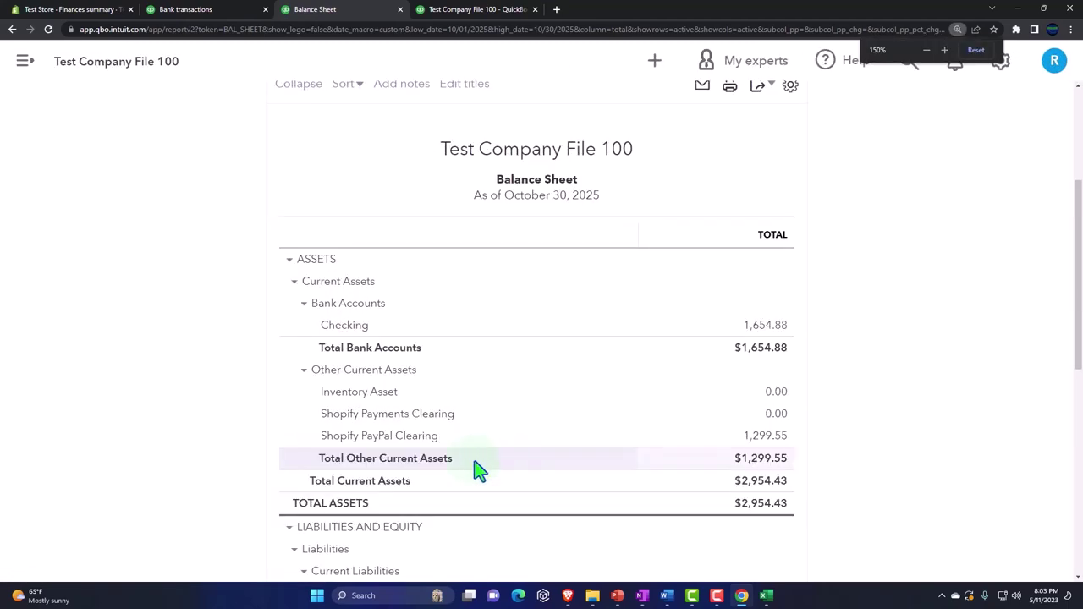
# Step: Examine the PayPal Bank transactions awaiting review in the bank feed
pyautogui.click(214, 10)
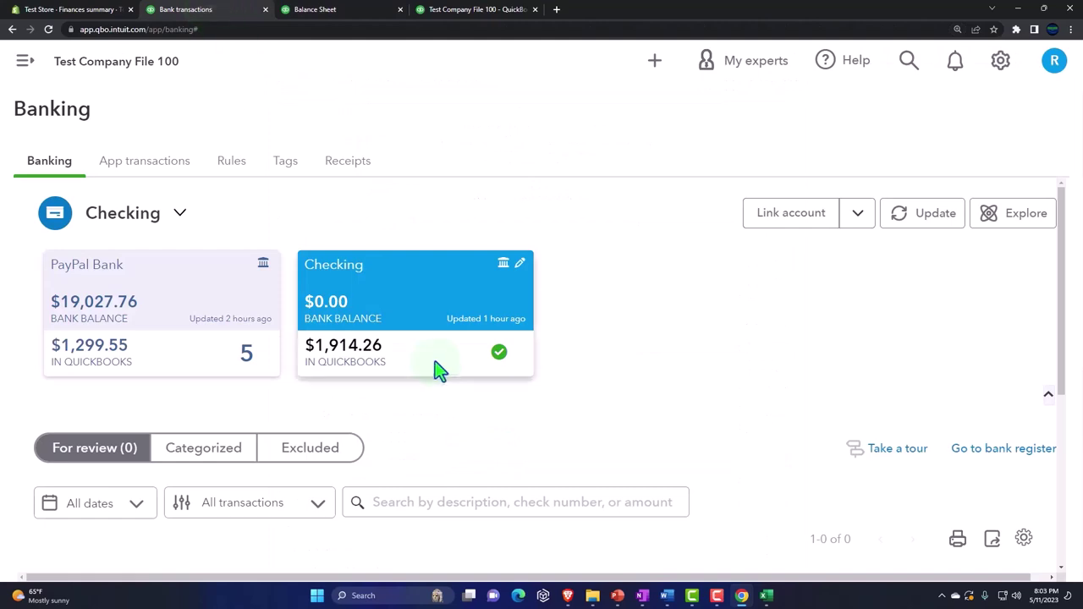
pyautogui.click(213, 323)
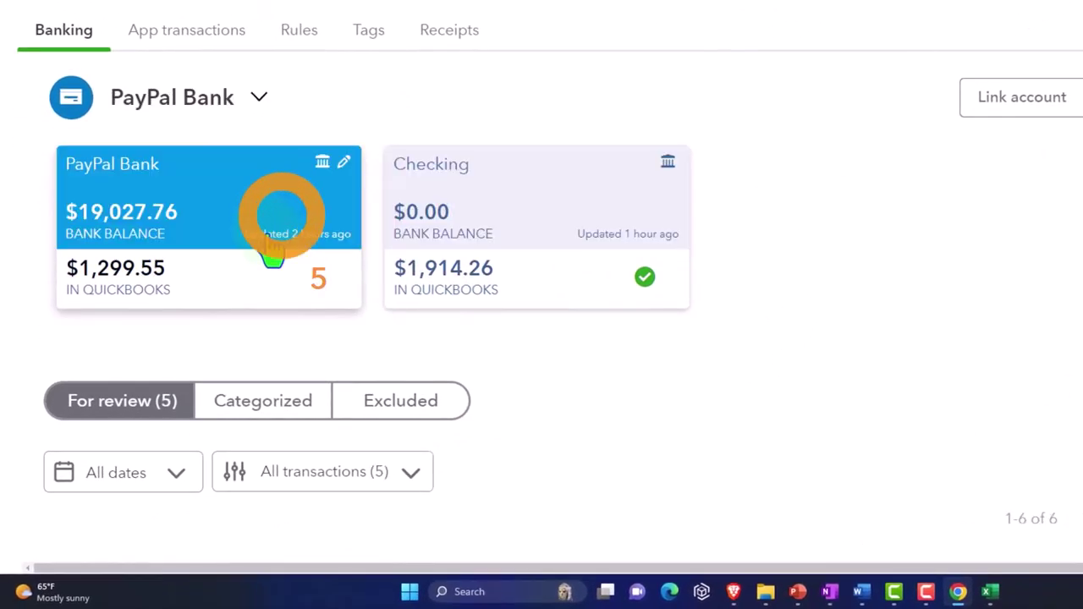
pyautogui.scroll(-3, 273, 246)
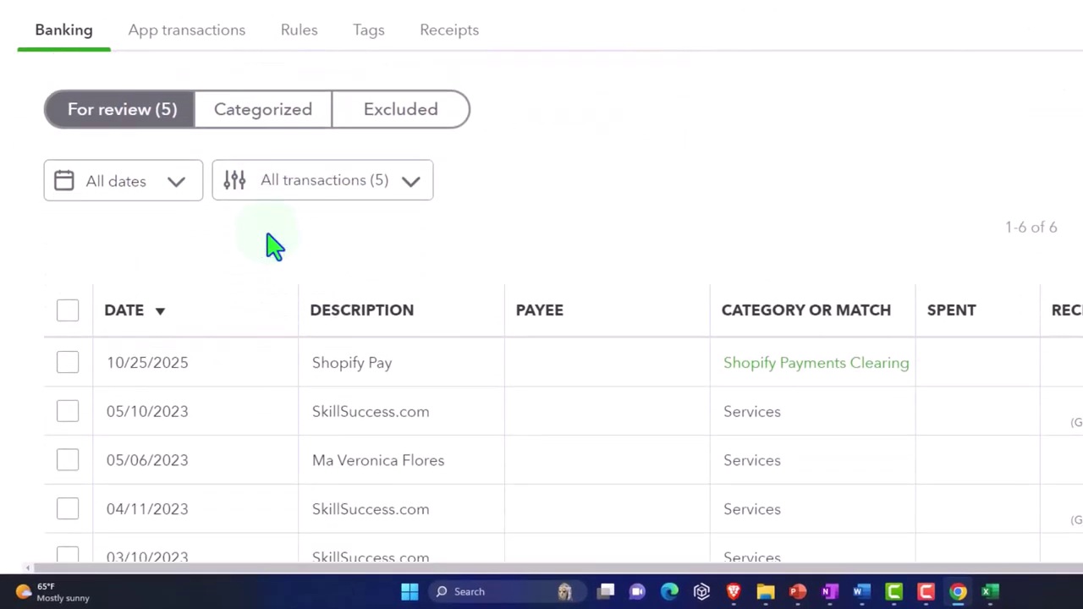
pyautogui.scroll(-1, 272, 245)
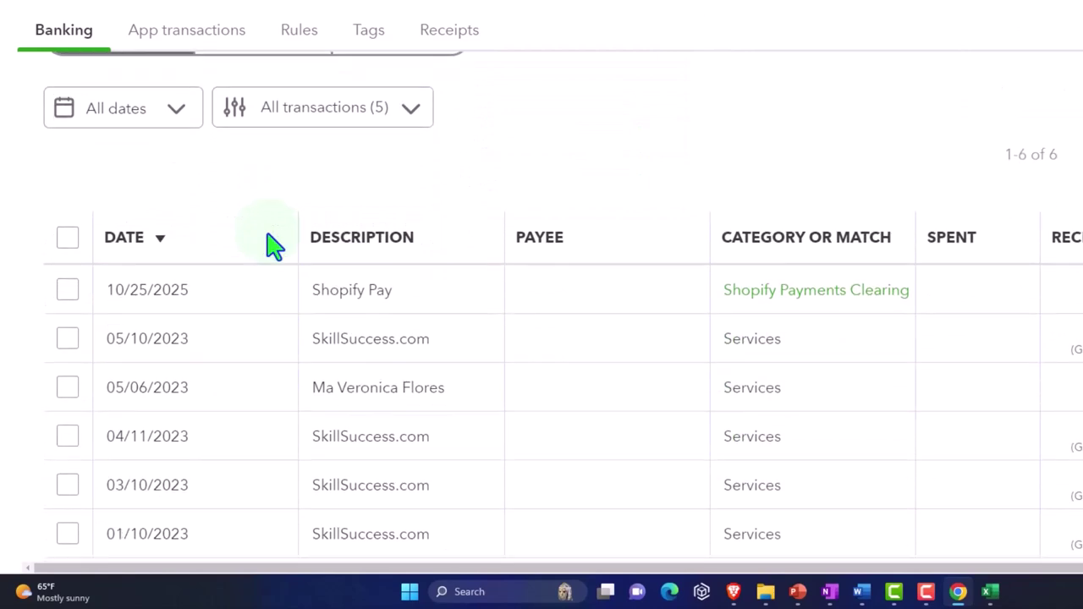
pyautogui.scroll(-1, 272, 245)
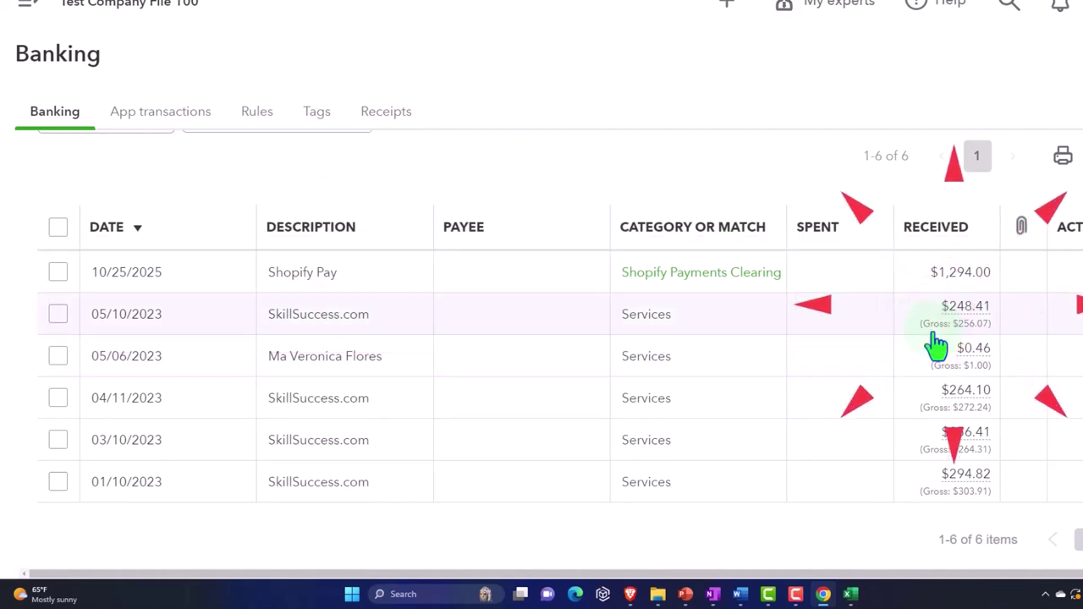
# Step: Expand the 05/10/2023 SkillSuccess.com transaction to examine its PayPal fee detail and available transaction types, and collapse it again
pyautogui.click(378, 324)
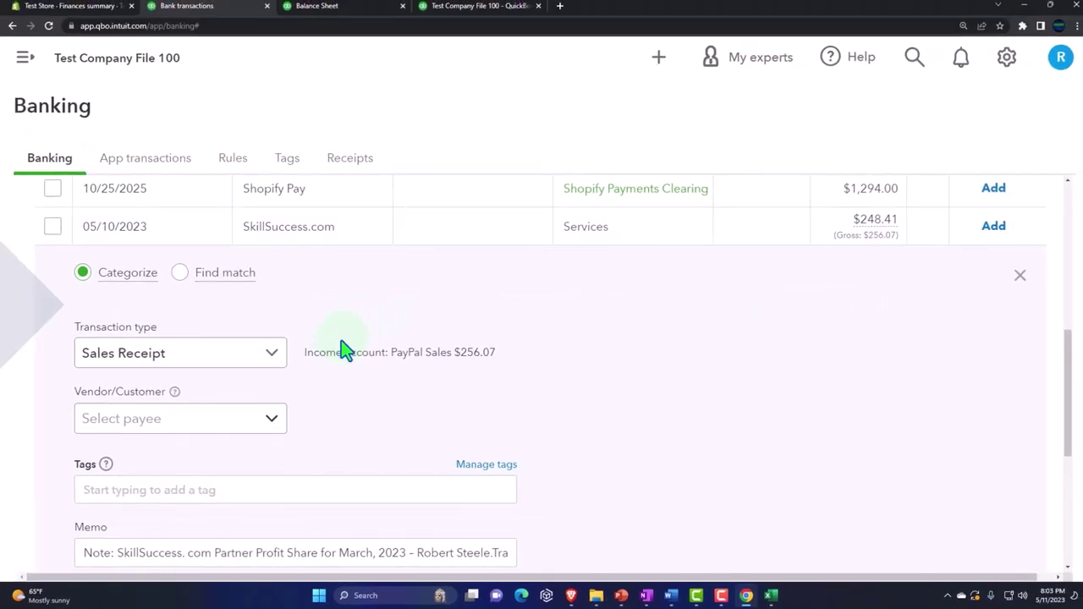
pyautogui.scroll(-1, 341, 347)
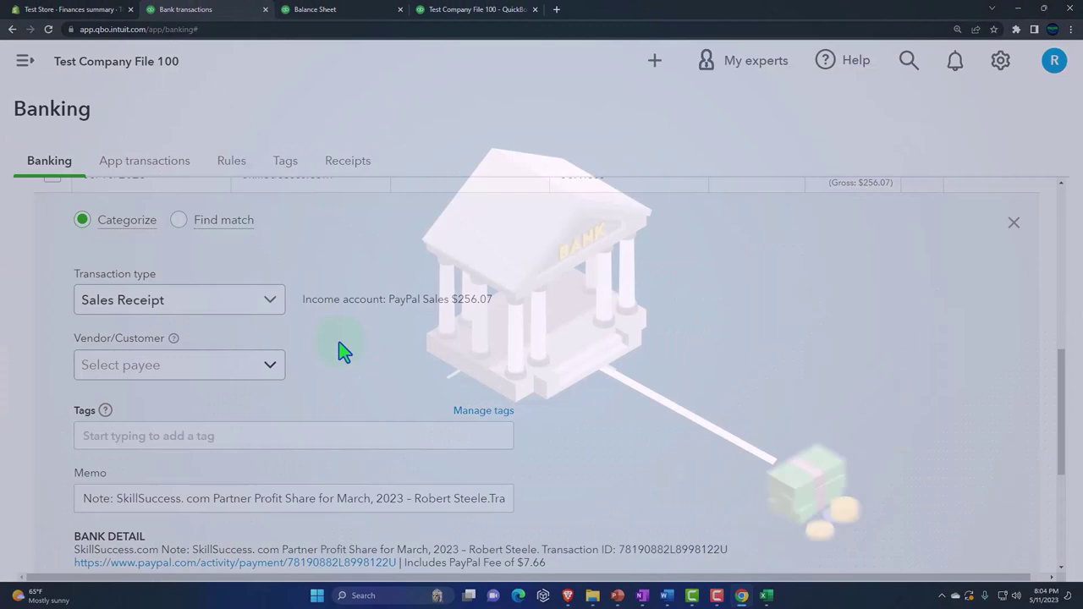
pyautogui.scroll(-1, 341, 352)
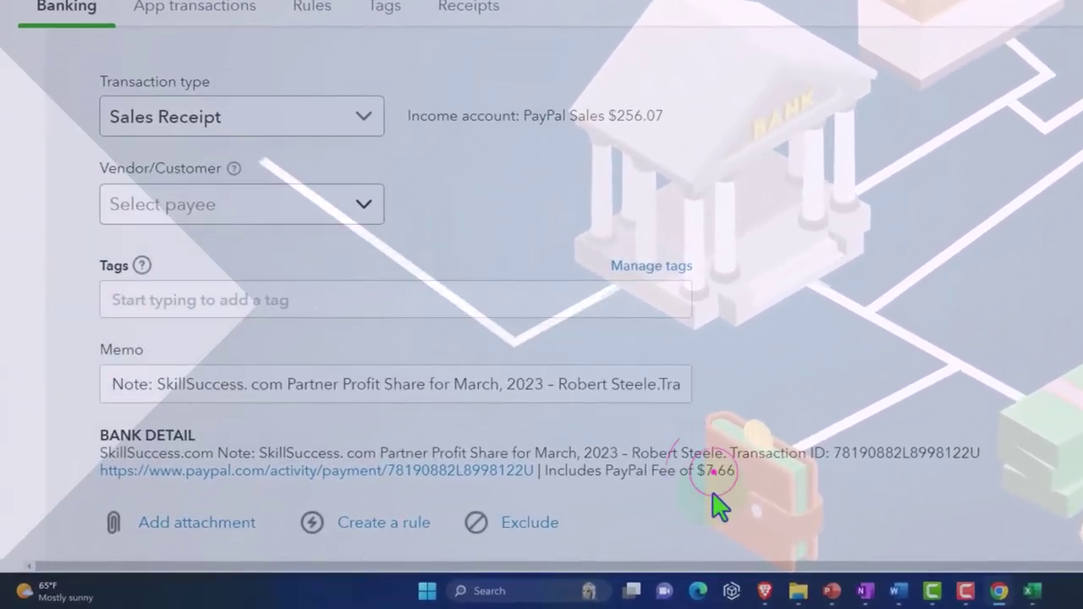
pyautogui.click(633, 509)
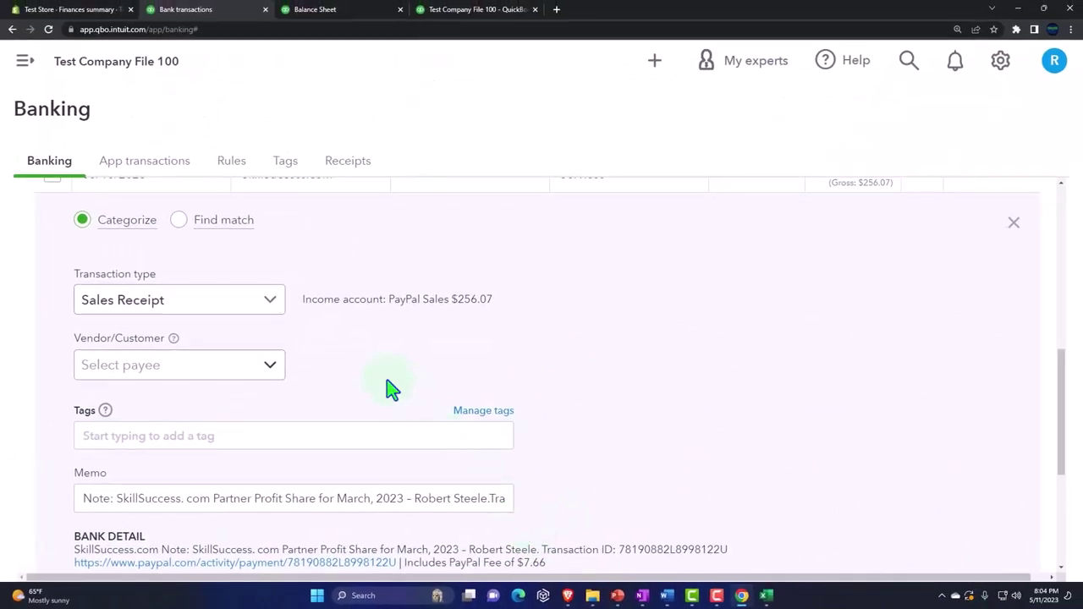
pyautogui.click(282, 318)
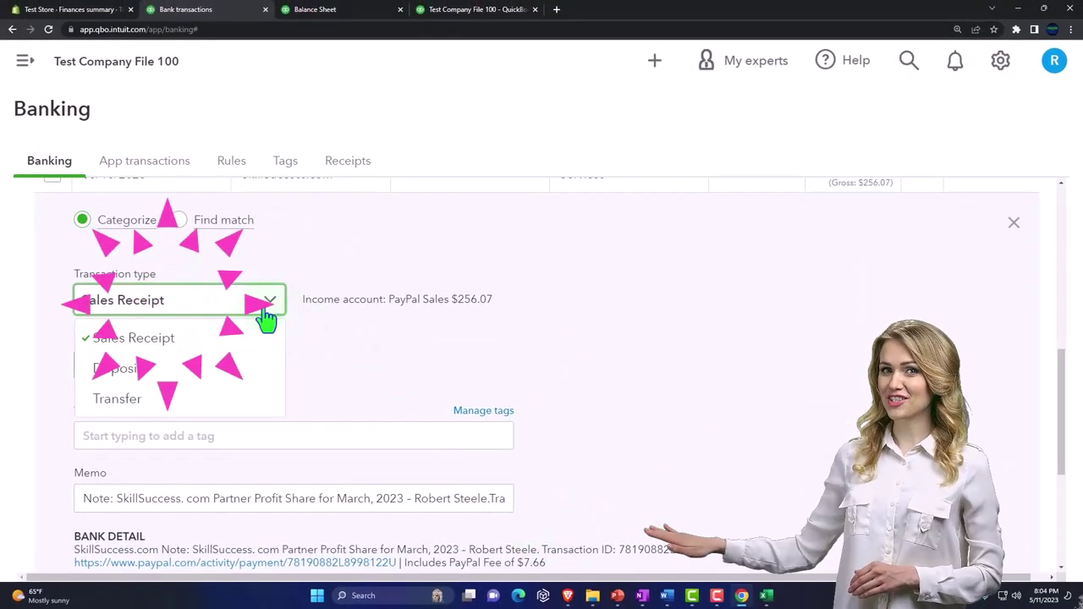
pyautogui.click(268, 310)
pyautogui.scroll(2, 685, 339)
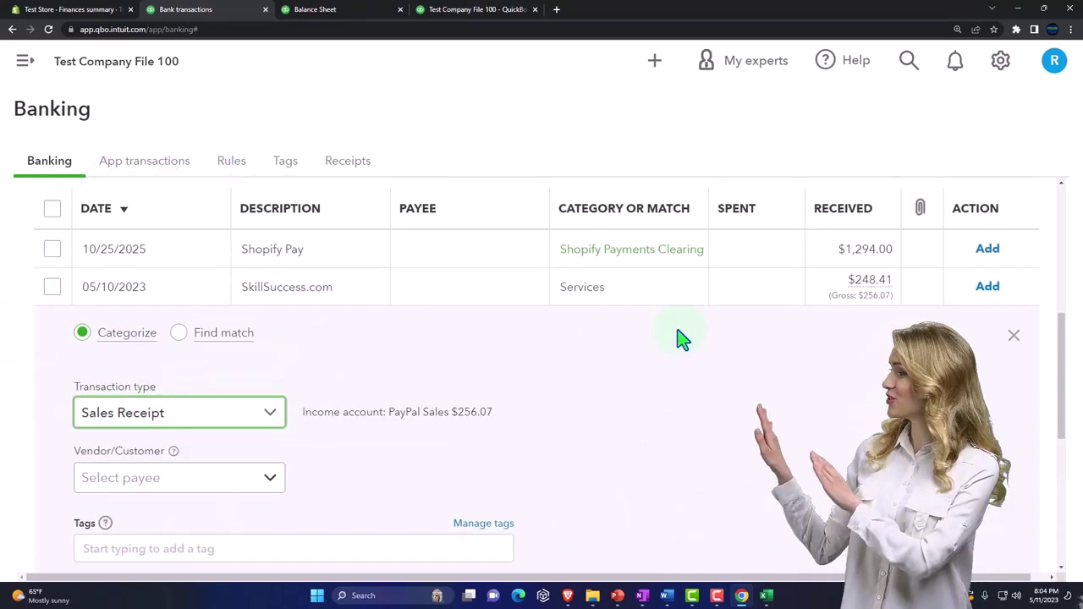
pyautogui.click(366, 291)
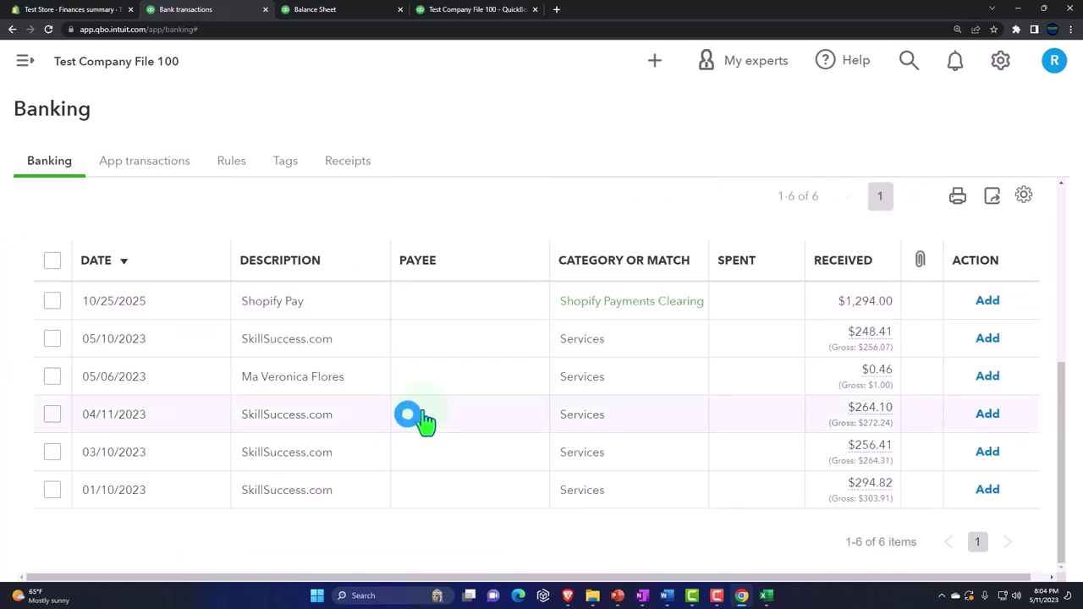
# Step: Switch to the Excel worksheet to check the PayPal Payments Standard amount against the Shopify Pay deposit in the PayPal feed
pyautogui.moveTo(867, 381)
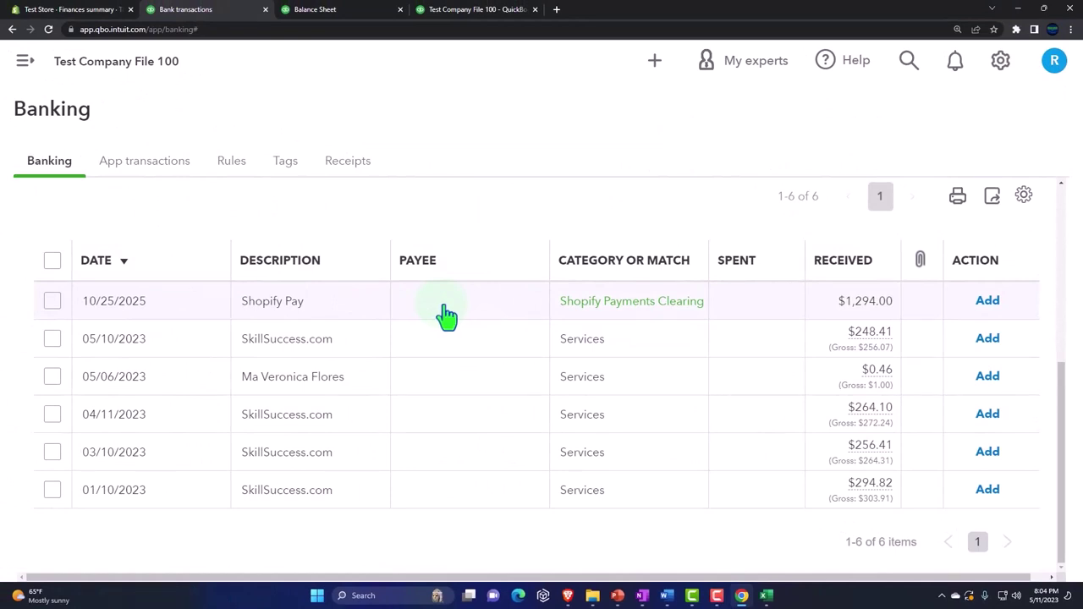
pyautogui.moveTo(853, 342)
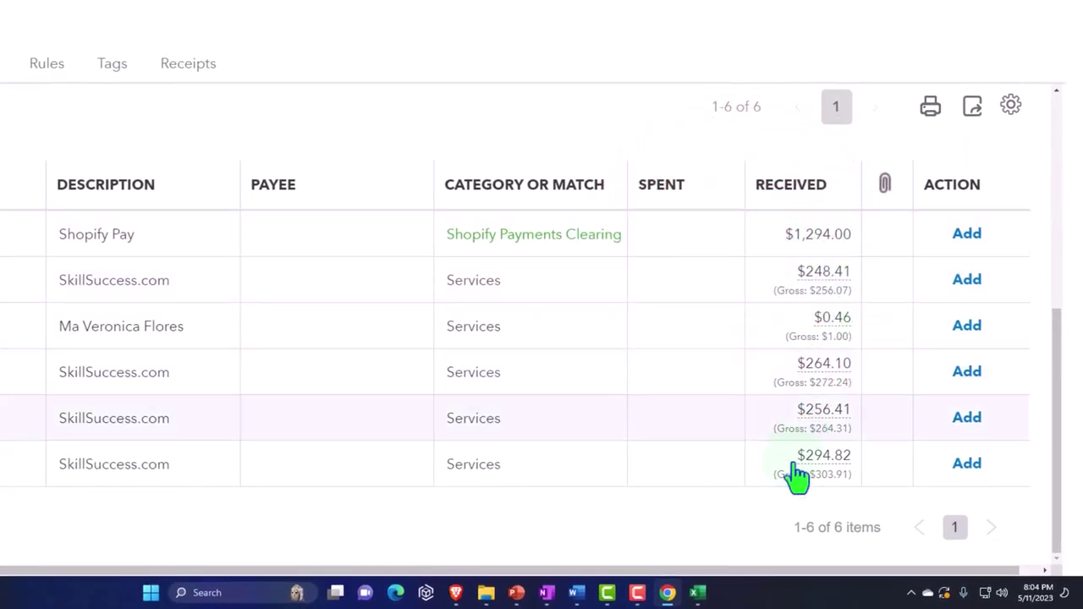
pyautogui.moveTo(697, 593)
pyautogui.click(617, 544)
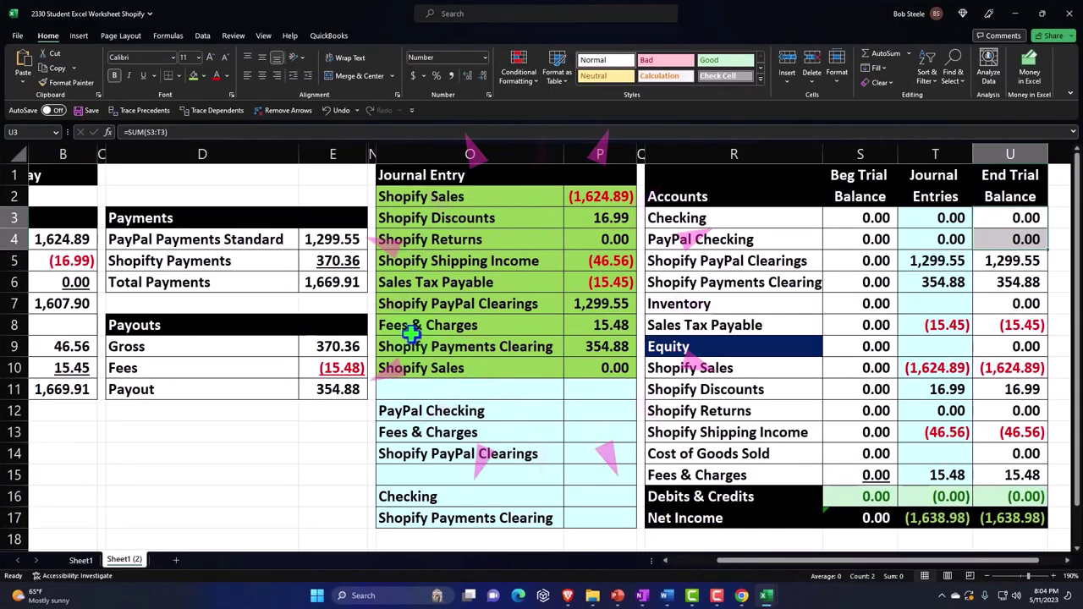
pyautogui.click(334, 239)
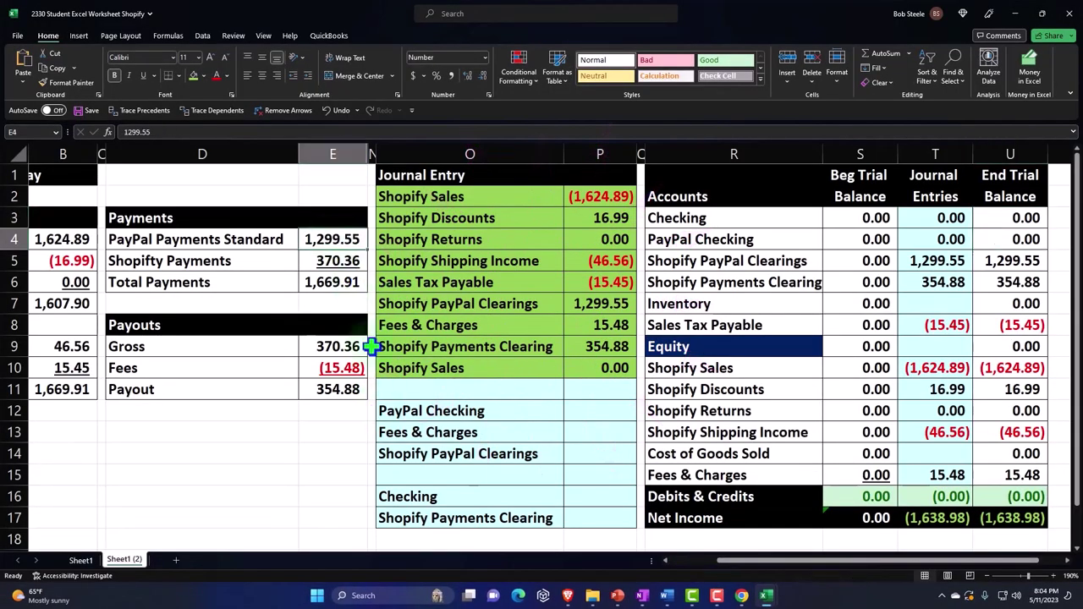
pyautogui.click(1012, 14)
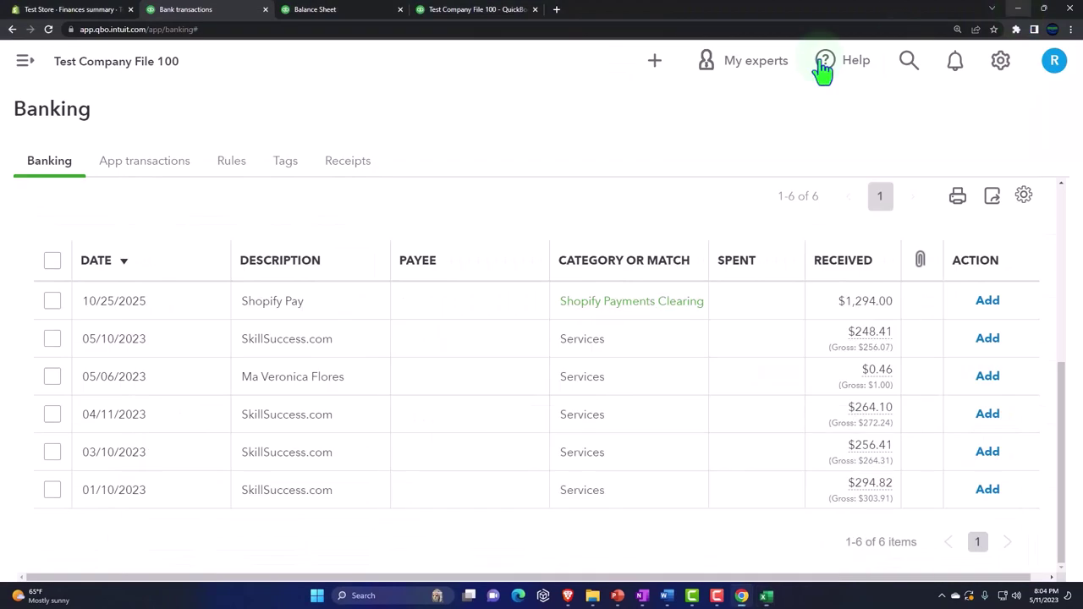
# Step: Check the Shopify PayPal Clearing balance on the Balance Sheet and return to the bank feed
pyautogui.click(320, 11)
pyautogui.click(759, 438)
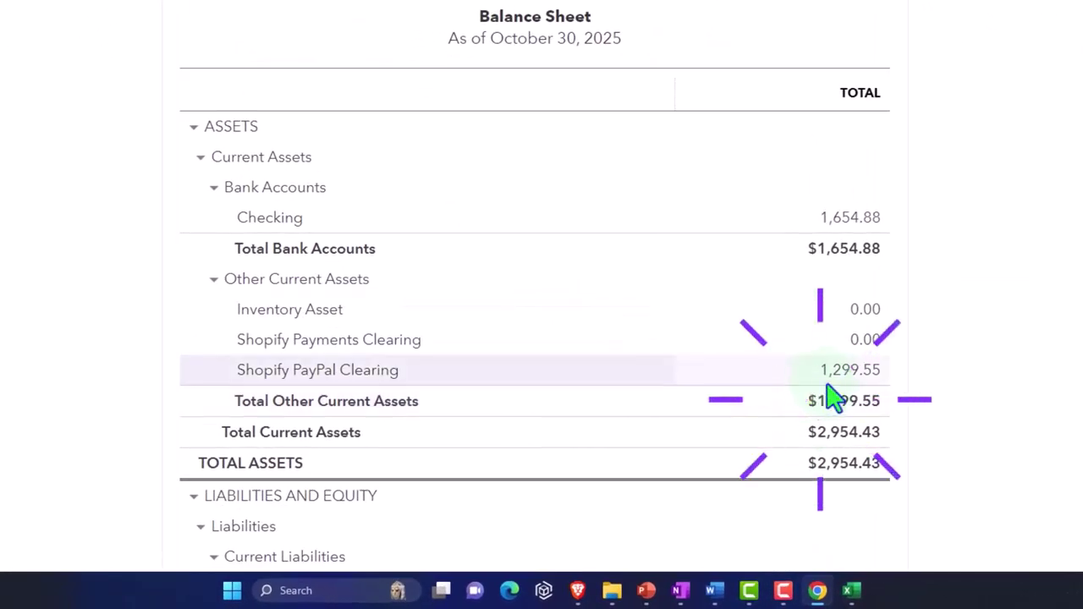
pyautogui.click(220, 10)
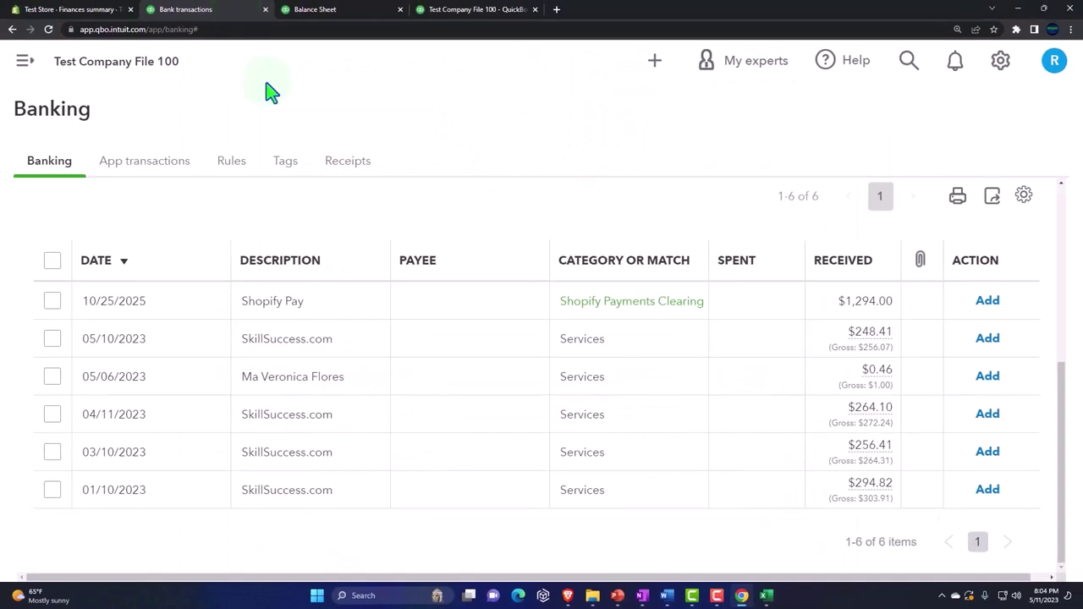
# Step: Categorize the 10/25/2025 Shopify Pay deposit in the PayPal Bank feed to Shopify PayPal Clearing and add it
pyautogui.click(819, 319)
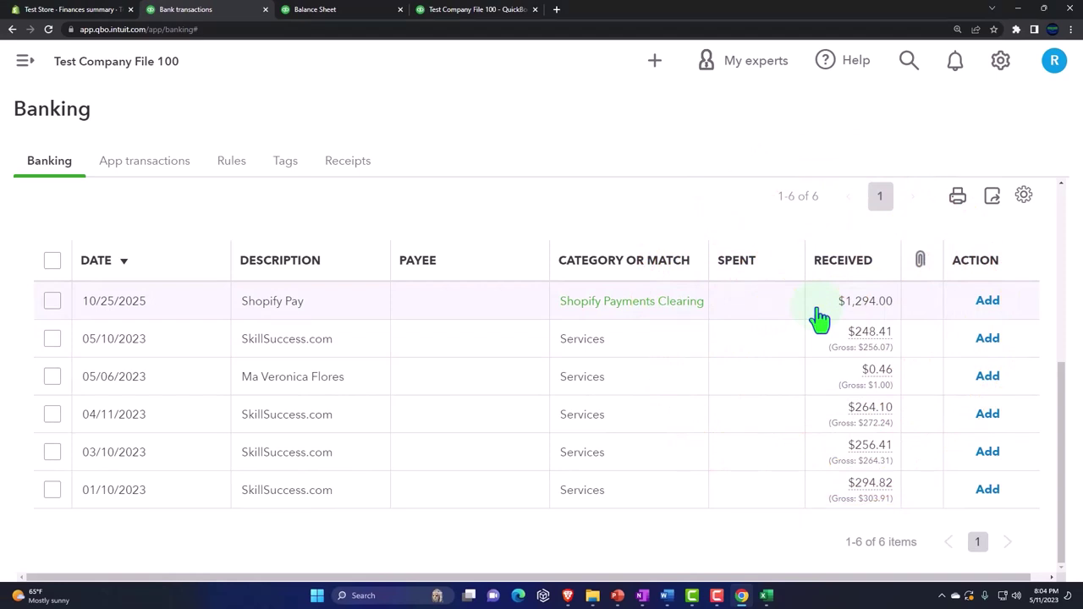
pyautogui.click(806, 366)
pyautogui.click(861, 313)
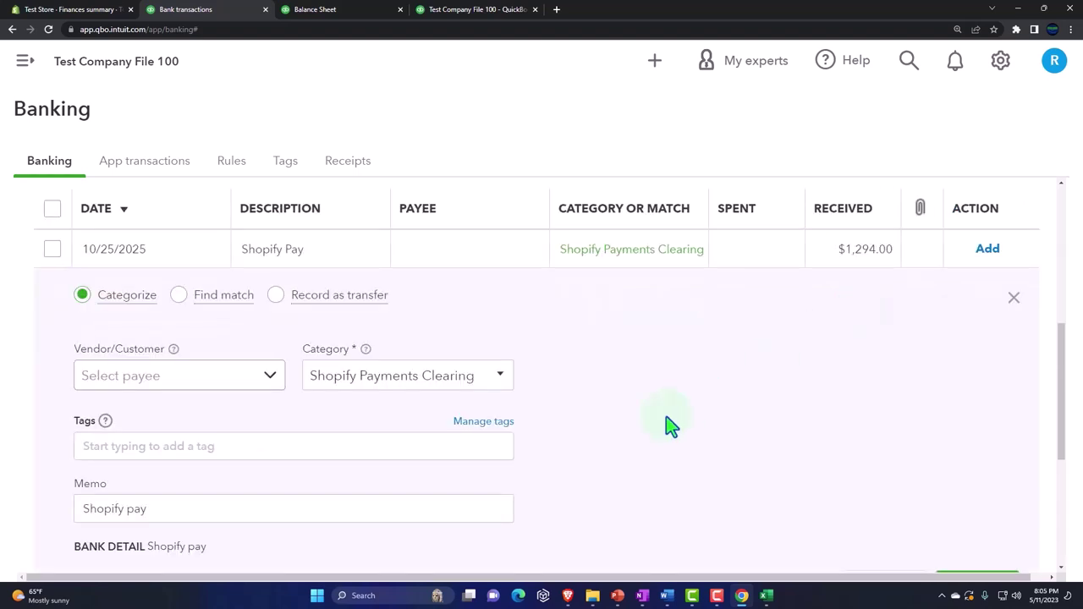
pyautogui.hotkey('ctrl', '-')
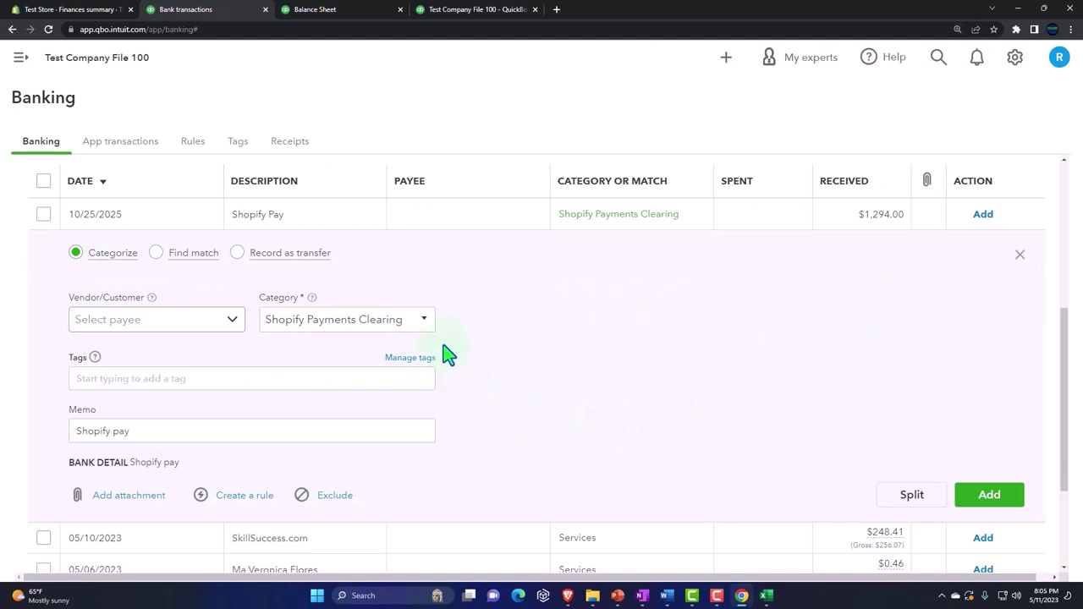
pyautogui.click(423, 327)
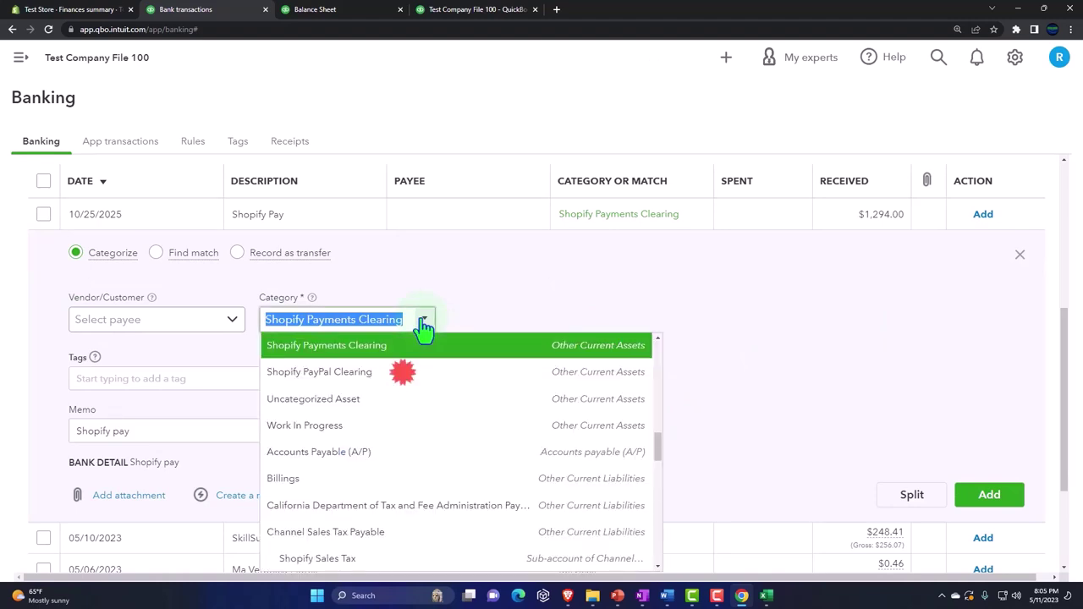
pyautogui.click(356, 374)
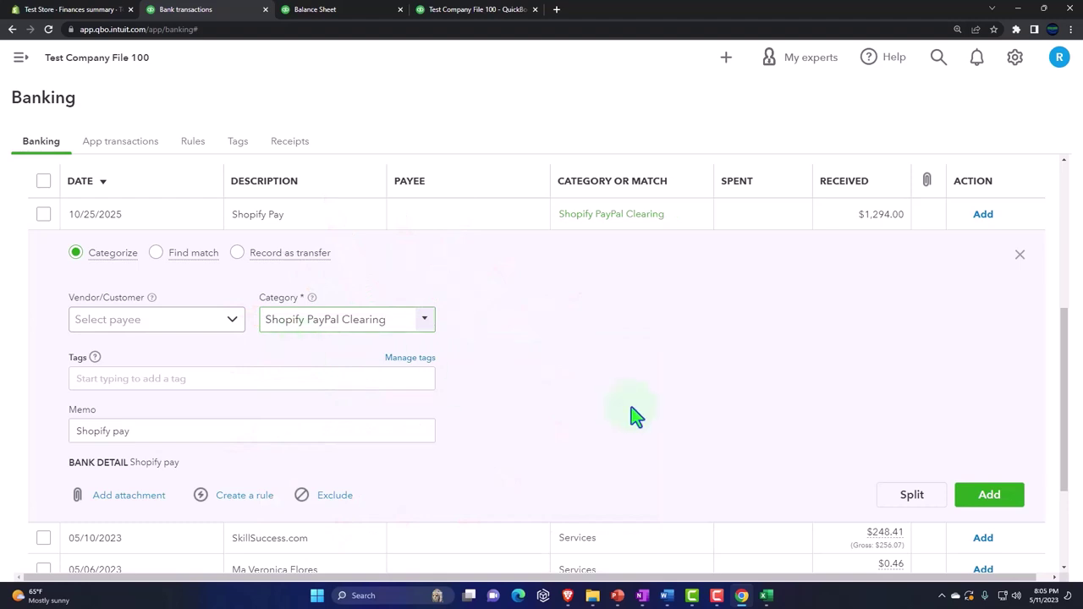
pyautogui.click(991, 499)
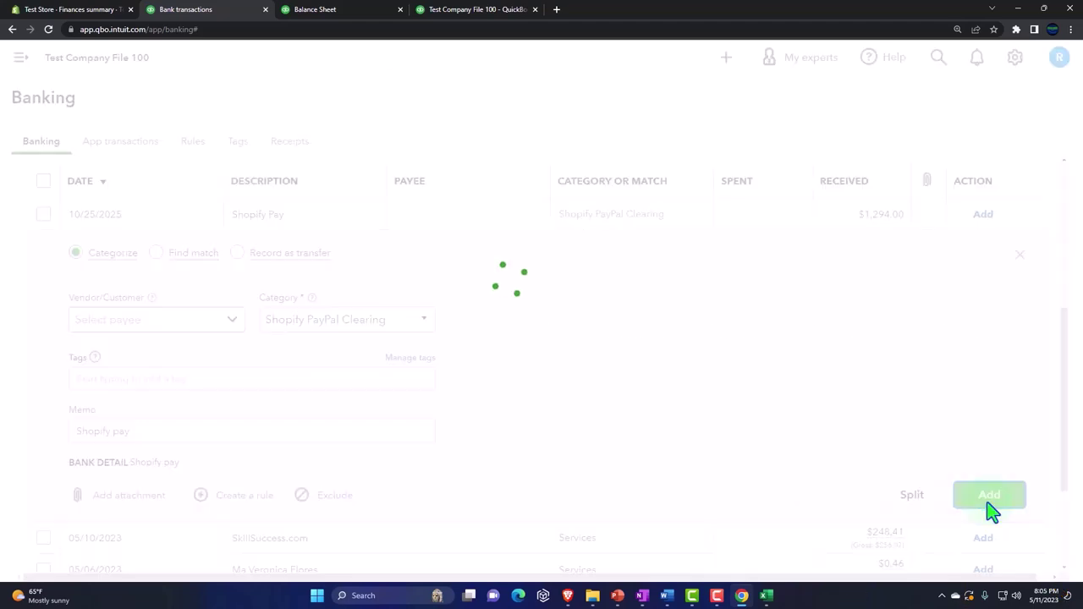
# Step: Rerun the Balance Sheet and examine the PayPal Bank and Shopify PayPal Clearing balances
pyautogui.click(347, 10)
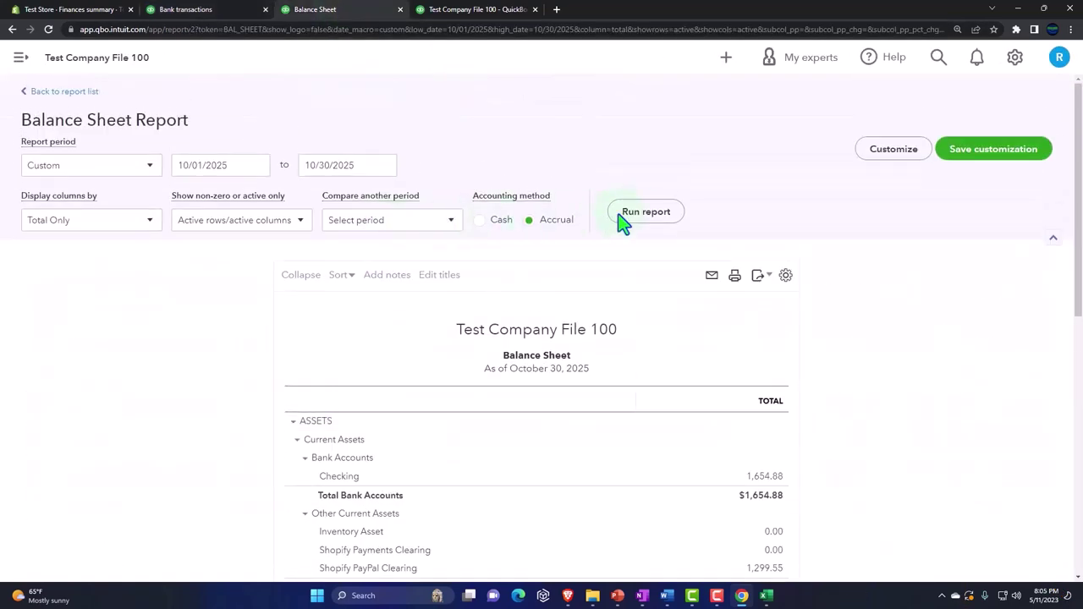
pyautogui.click(641, 212)
pyautogui.scroll(-2, 701, 339)
pyautogui.hotkey('ctrl', '+')
pyautogui.hotkey('ctrl', '+')
pyautogui.hotkey('ctrl', '+')
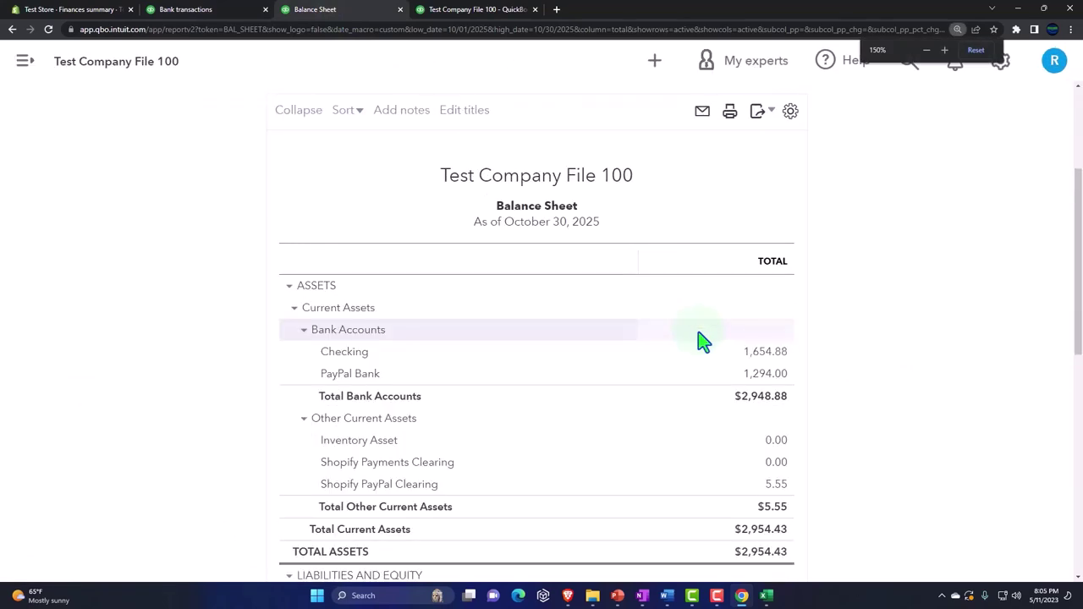
pyautogui.scroll(-1, 699, 333)
pyautogui.hotkey('ctrl', '+')
pyautogui.scroll(-2, 716, 398)
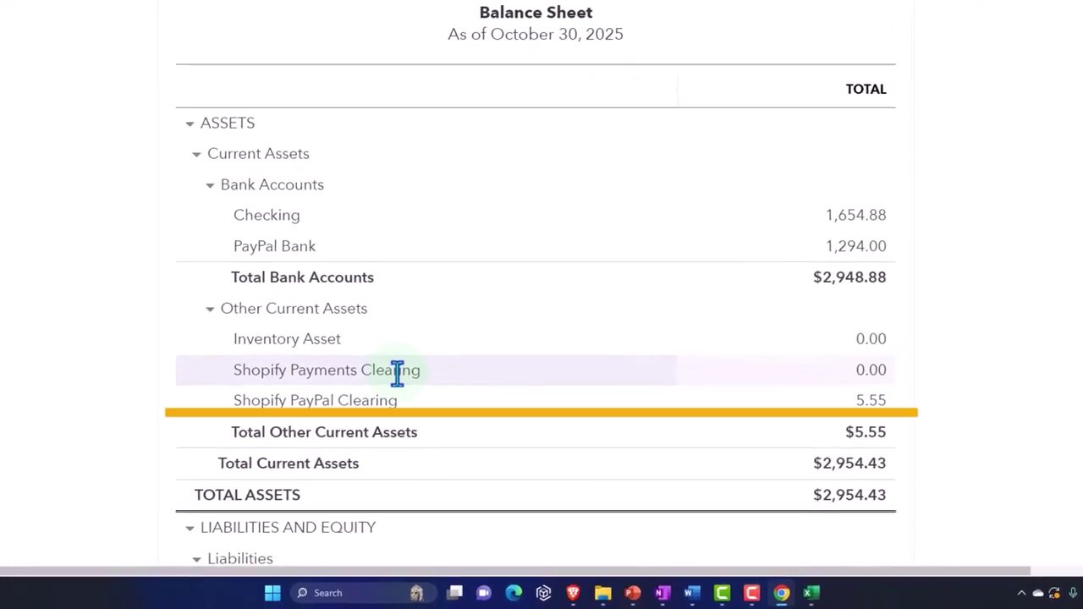
# Step: Open the Shopify PayPal Clearing transaction detail from the Balance Sheet to compare the journal entry with the deposit
pyautogui.click(880, 408)
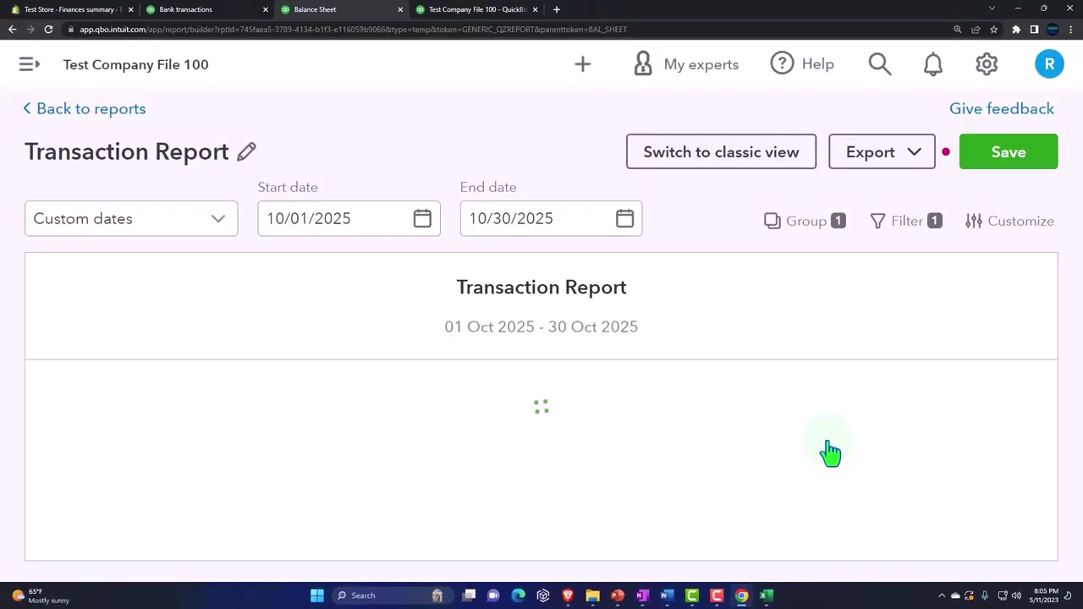
pyautogui.hotkey('ctrl', '-')
pyautogui.hotkey('ctrl', '-')
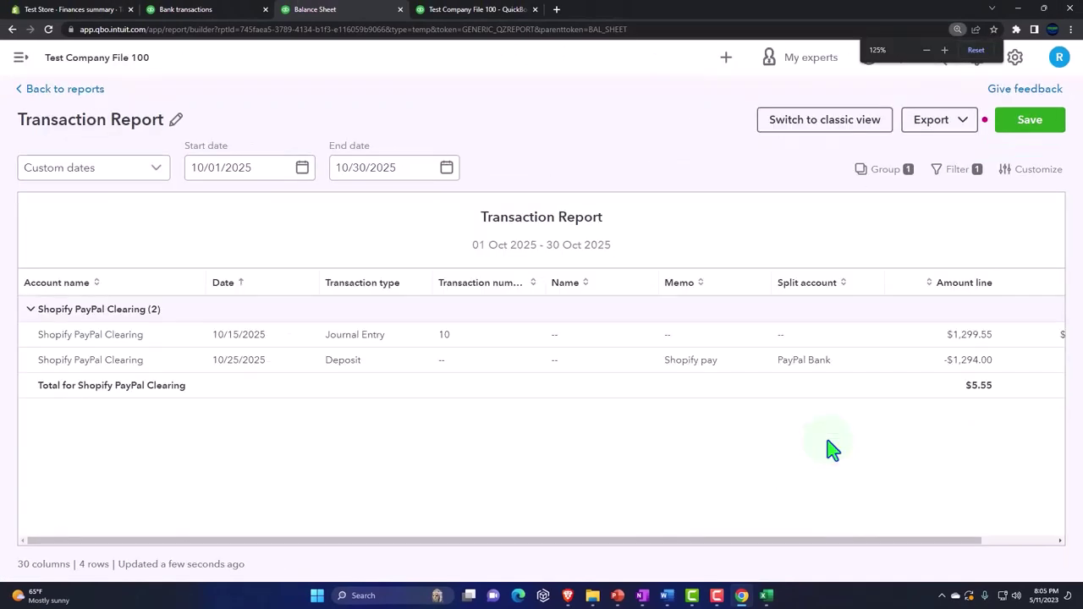
pyautogui.hotkey('ctrl', '-')
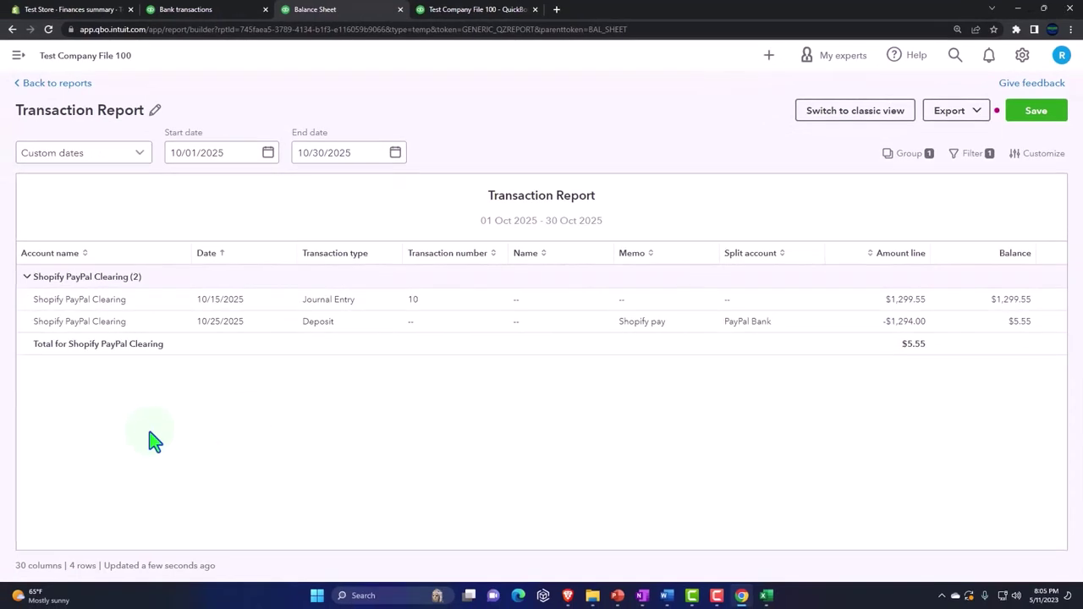
# Step: Exit the Shopify PayPal Clearing detail without saving and open the PayPal Bank transaction detail from the Balance Sheet
pyautogui.click(61, 84)
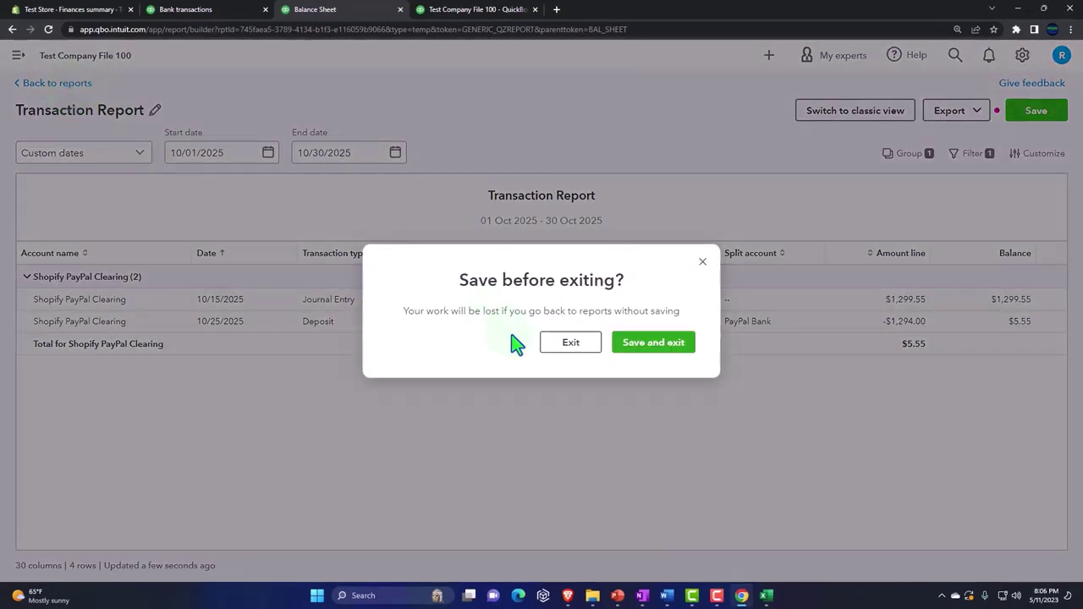
pyautogui.click(573, 343)
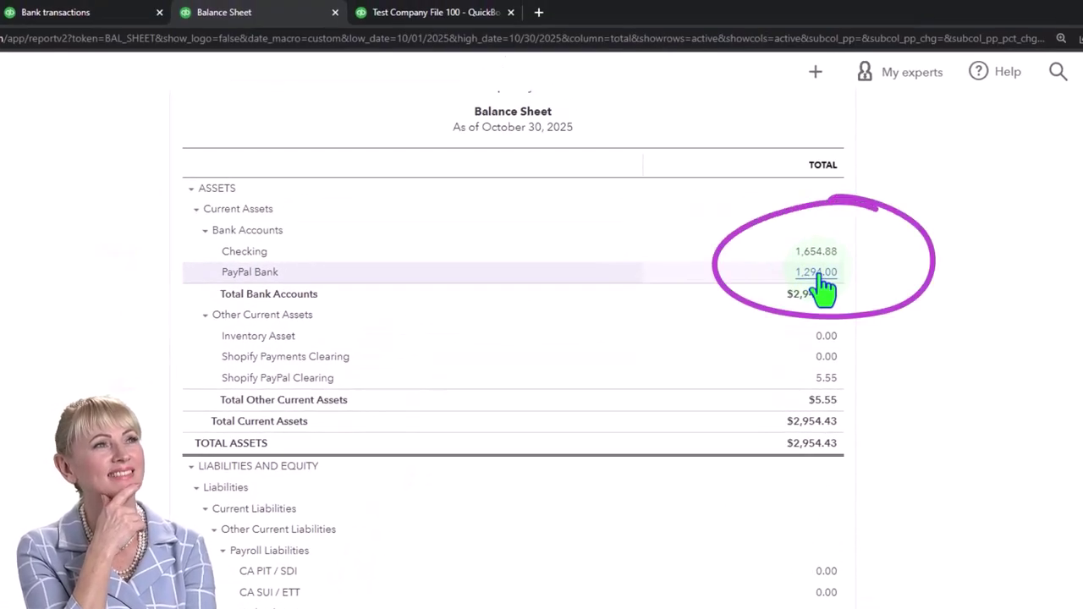
pyautogui.click(818, 275)
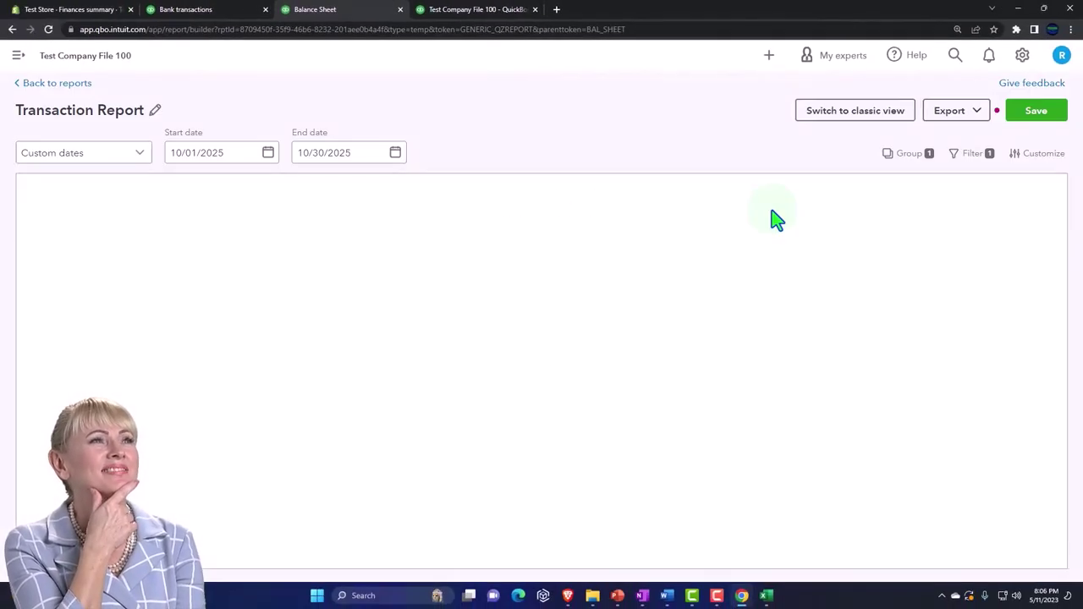
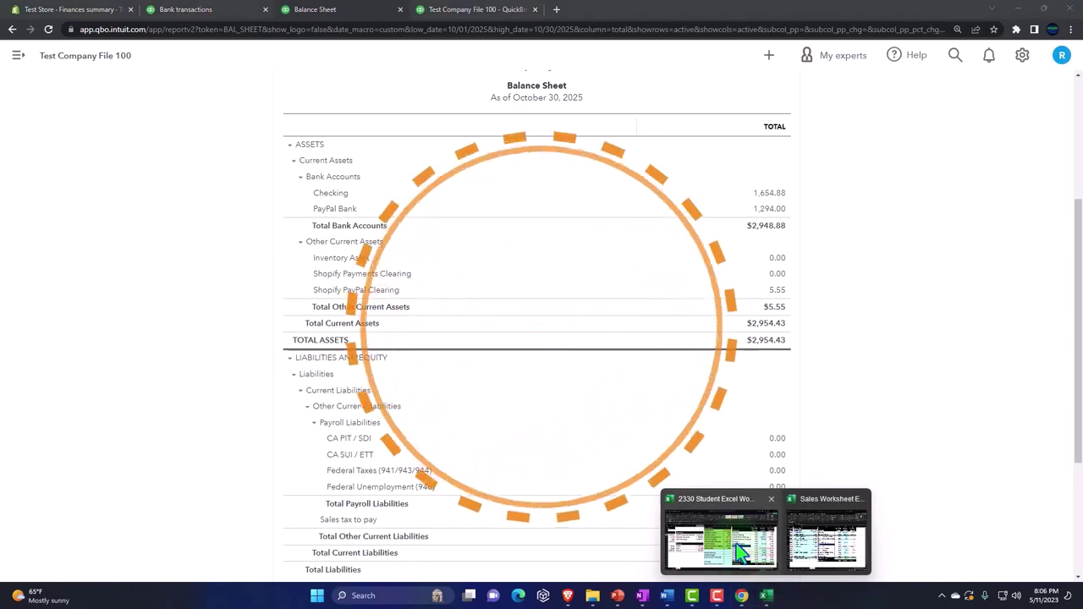
# Step: Switch to the 2330 Student Excel Worksheet, inspect the Fees & Charges amount in the PayPal entry, and return to the Balance Sheet
pyautogui.click(736, 550)
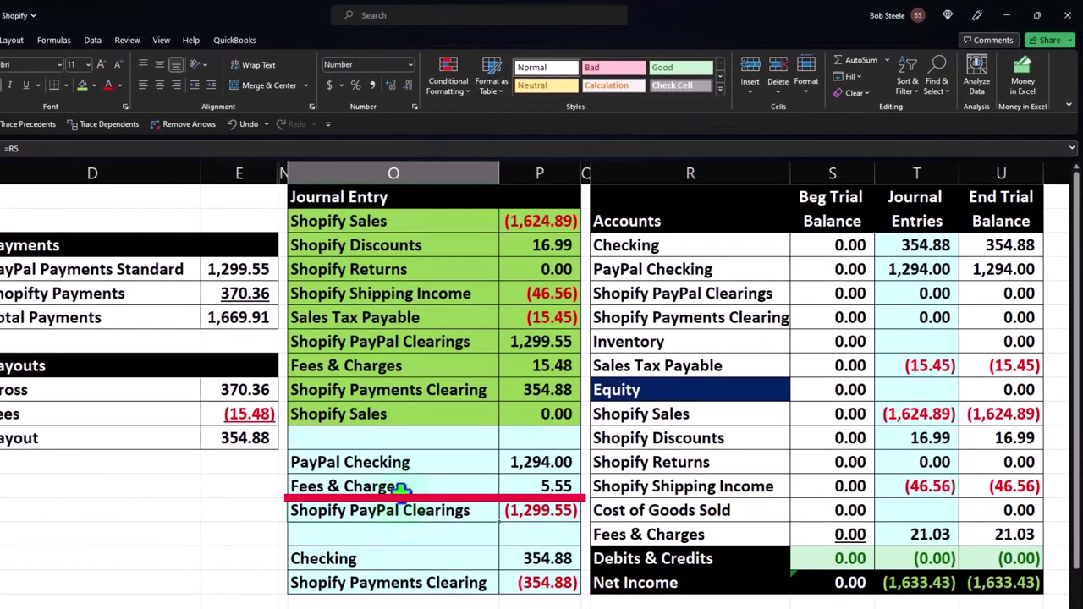
pyautogui.click(535, 488)
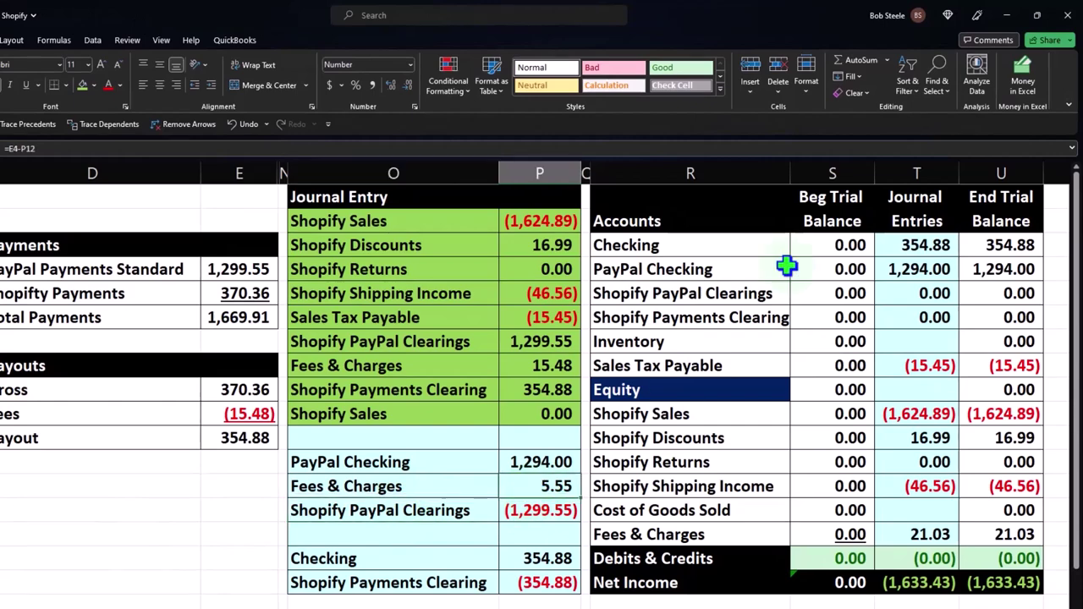
pyautogui.click(1008, 16)
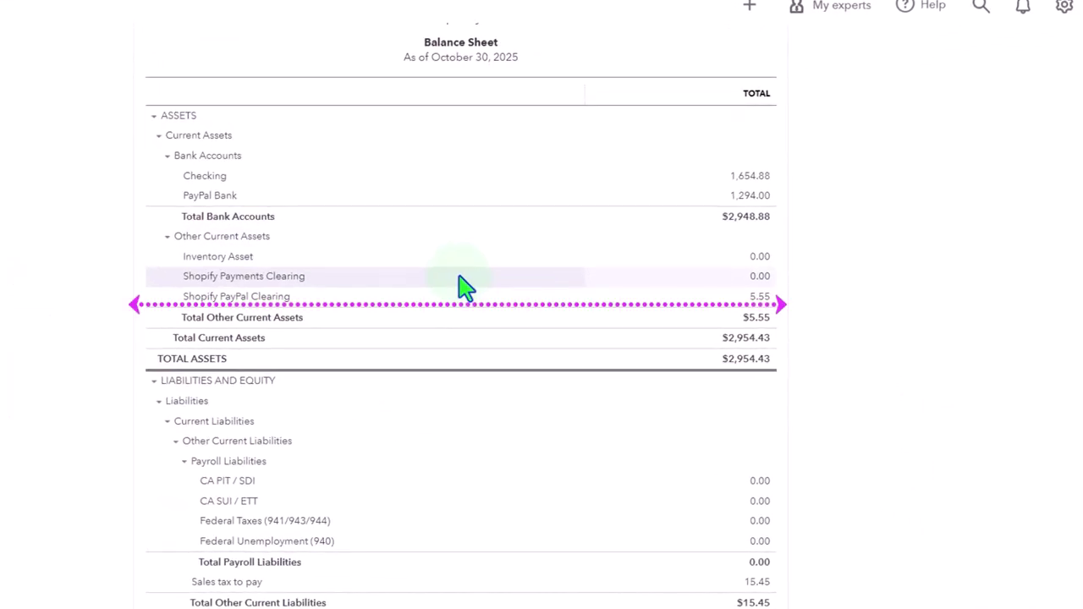
# Step: Start a new journal entry dated 10/15/2025 and debit PayPal Fees for 5.55 on its first line
pyautogui.click(190, 10)
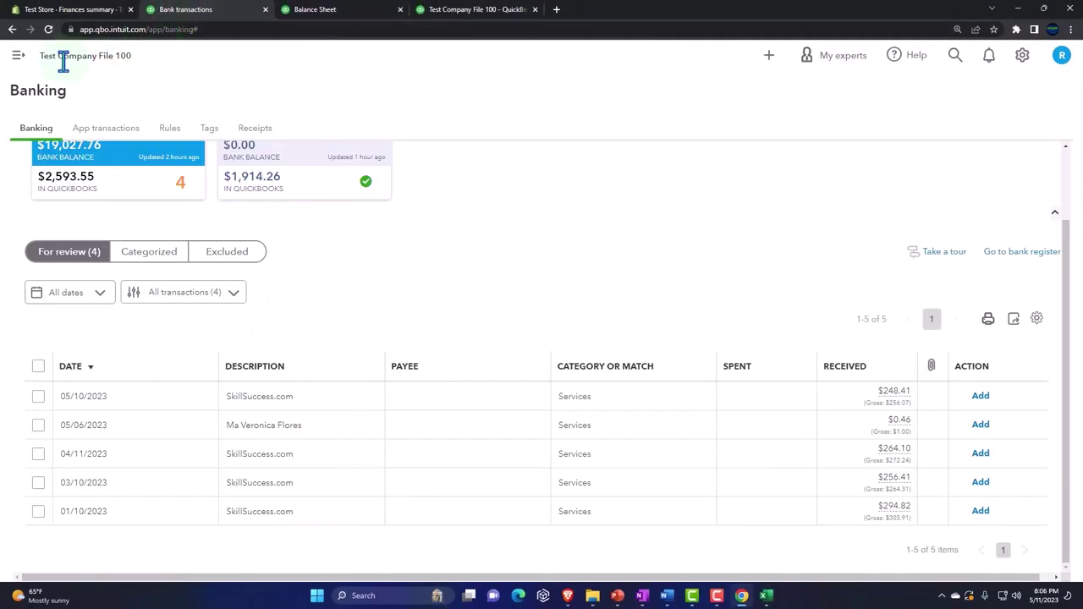
pyautogui.click(21, 61)
pyautogui.click(41, 96)
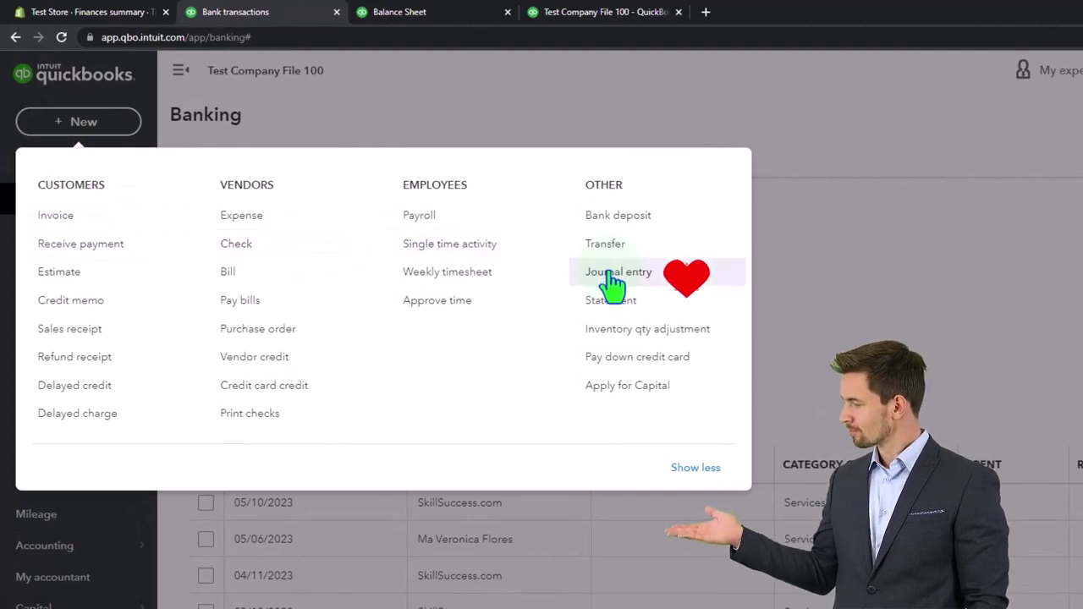
pyautogui.click(612, 279)
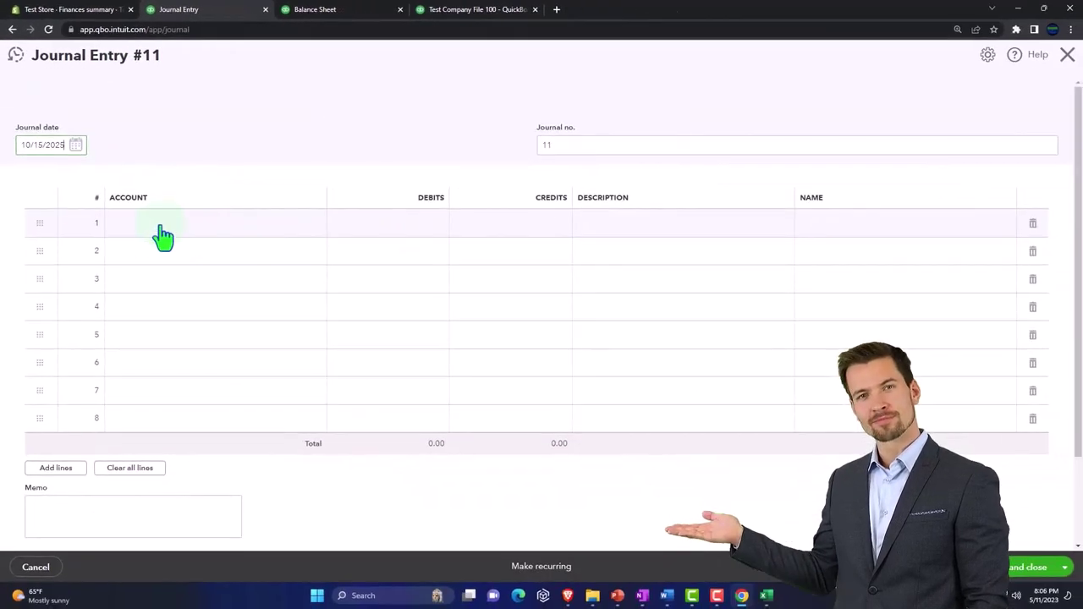
pyautogui.click(151, 234)
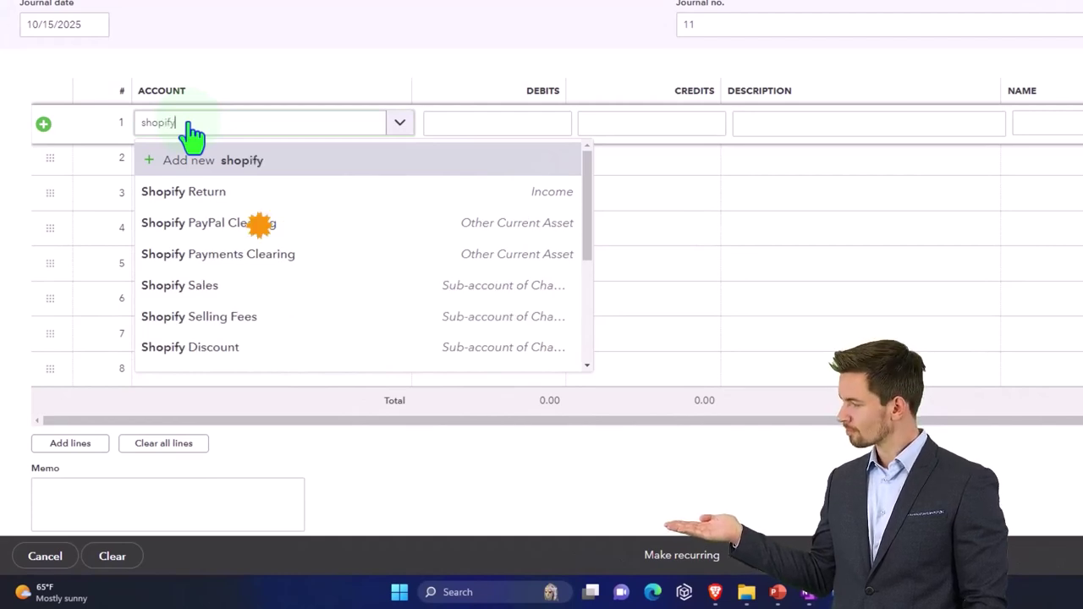
pyautogui.write('fees')
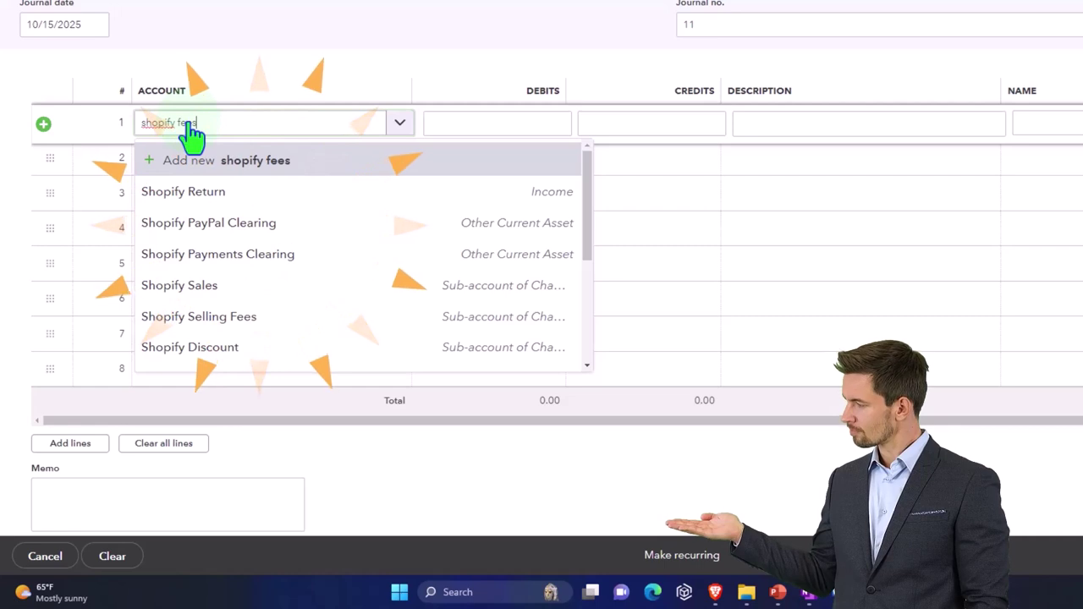
pyautogui.write('F')
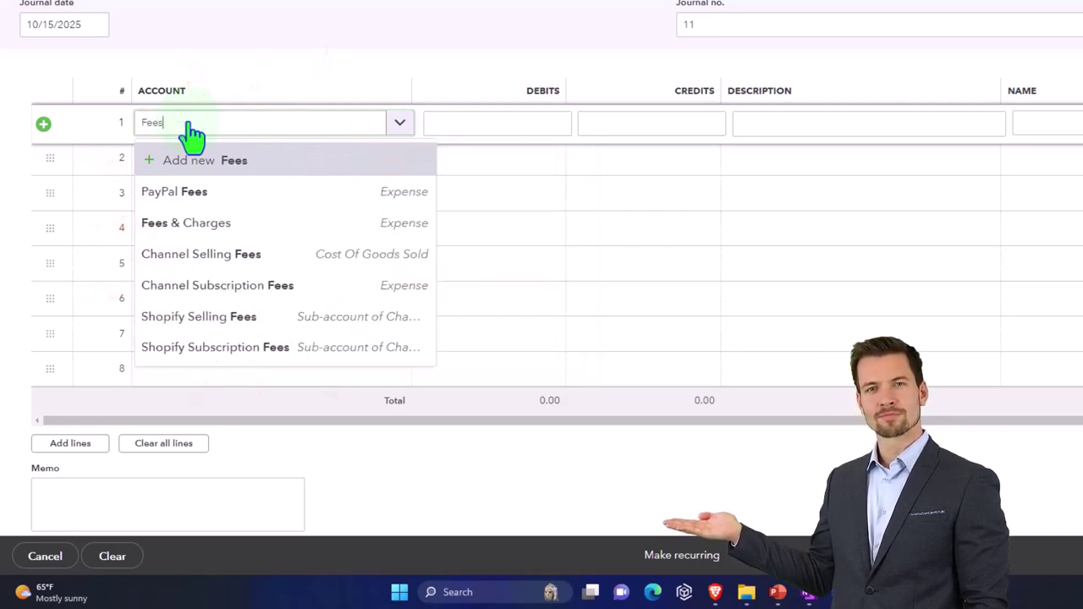
pyautogui.press('Down')
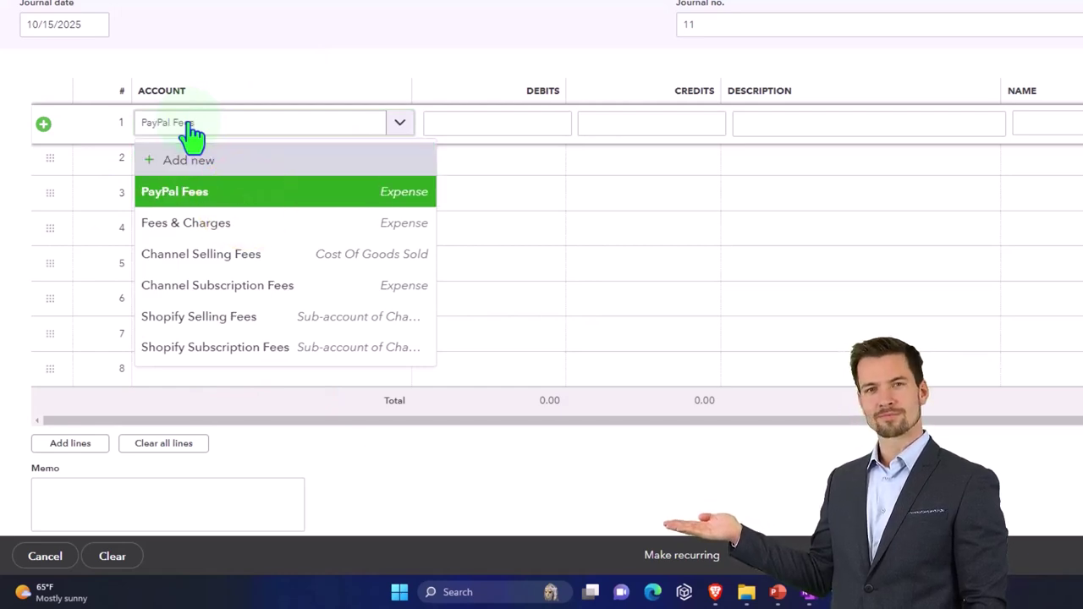
pyautogui.press('Tab')
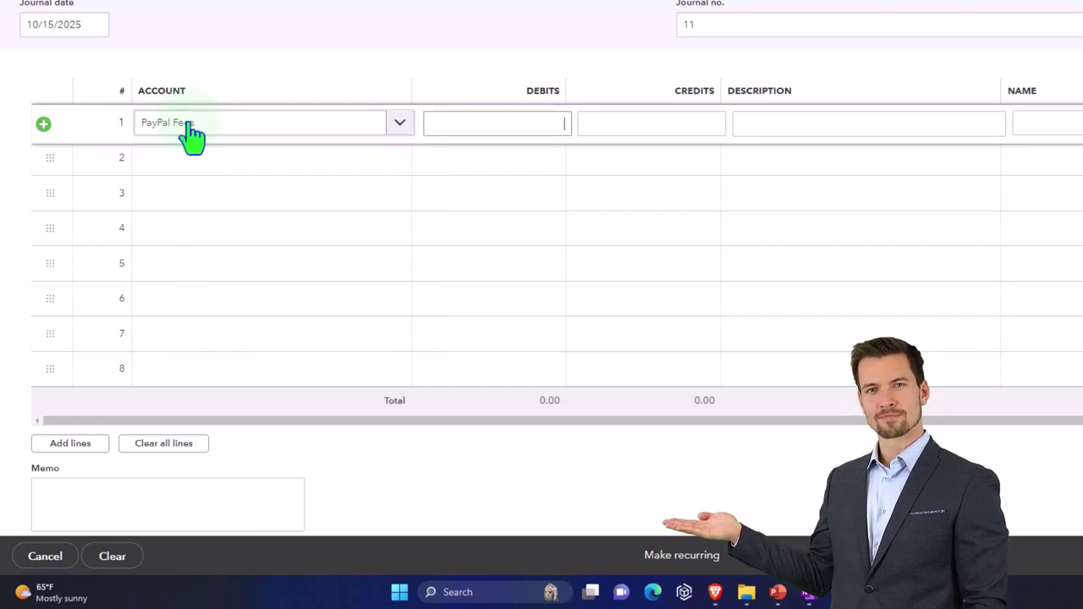
pyautogui.write('5.55')
pyautogui.press('Tab')
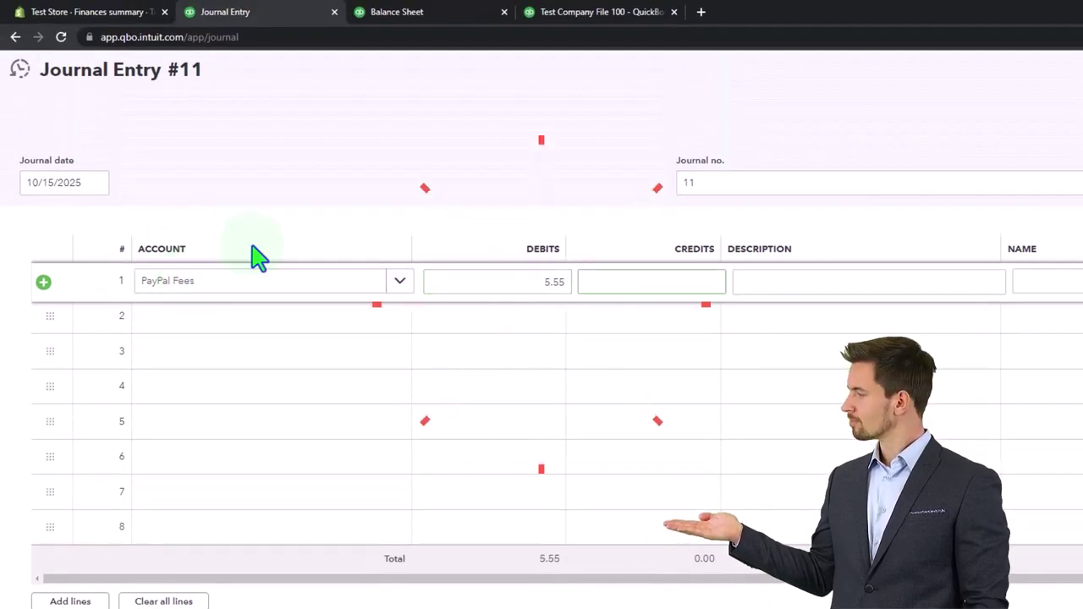
# Step: Review the Profit and Loss and Balance Sheet reports, and return to the unsaved journal entry
pyautogui.click(576, 12)
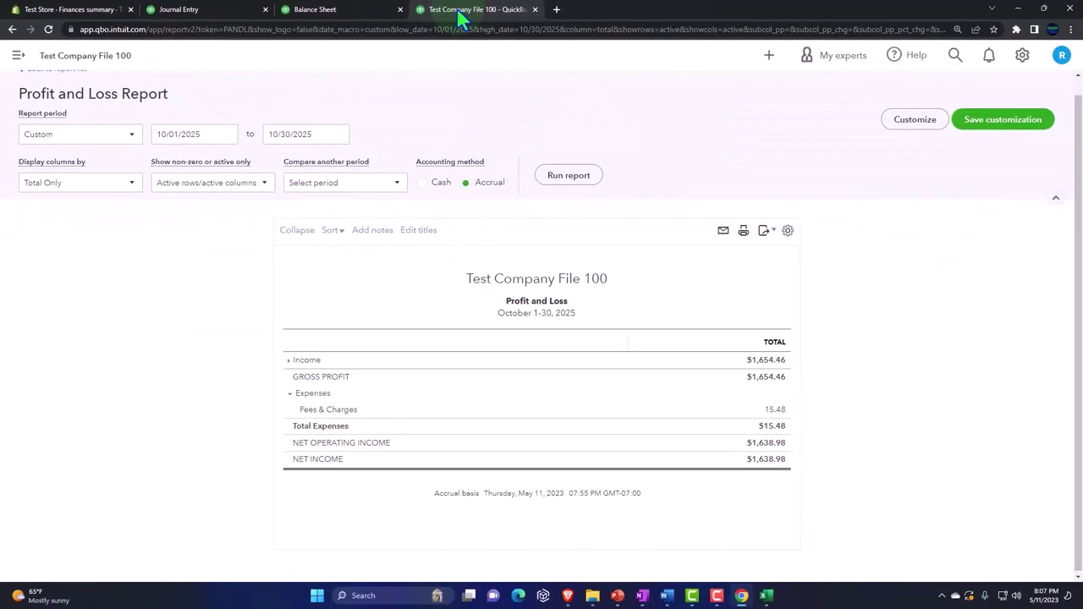
pyautogui.click(318, 10)
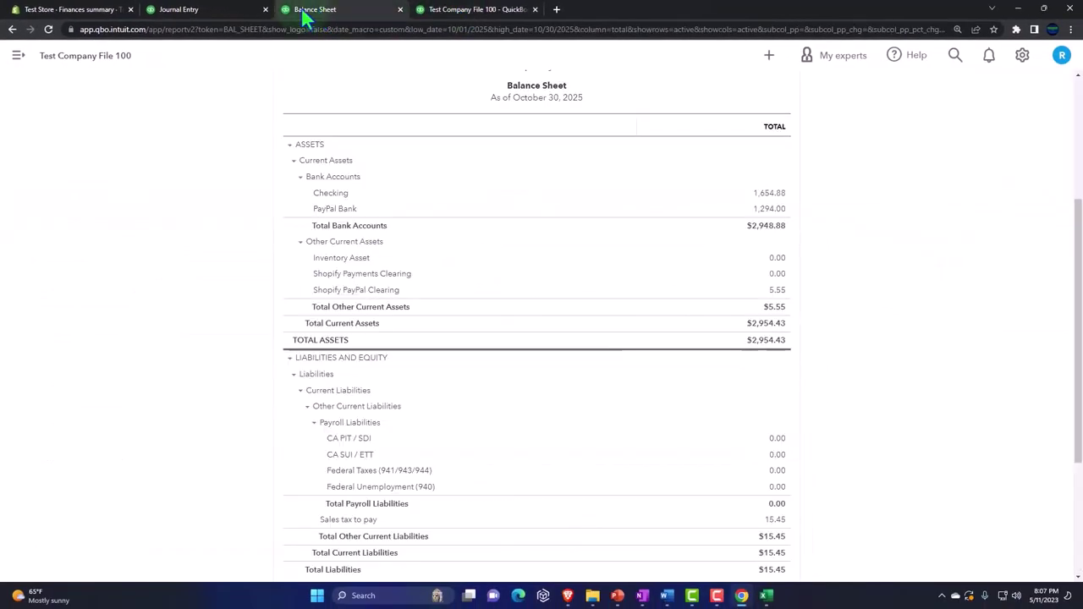
pyautogui.click(198, 9)
# Step: Credit Shopify PayPal Clearing for 5.55 on the second line, and save and close the journal entry
pyautogui.click(194, 254)
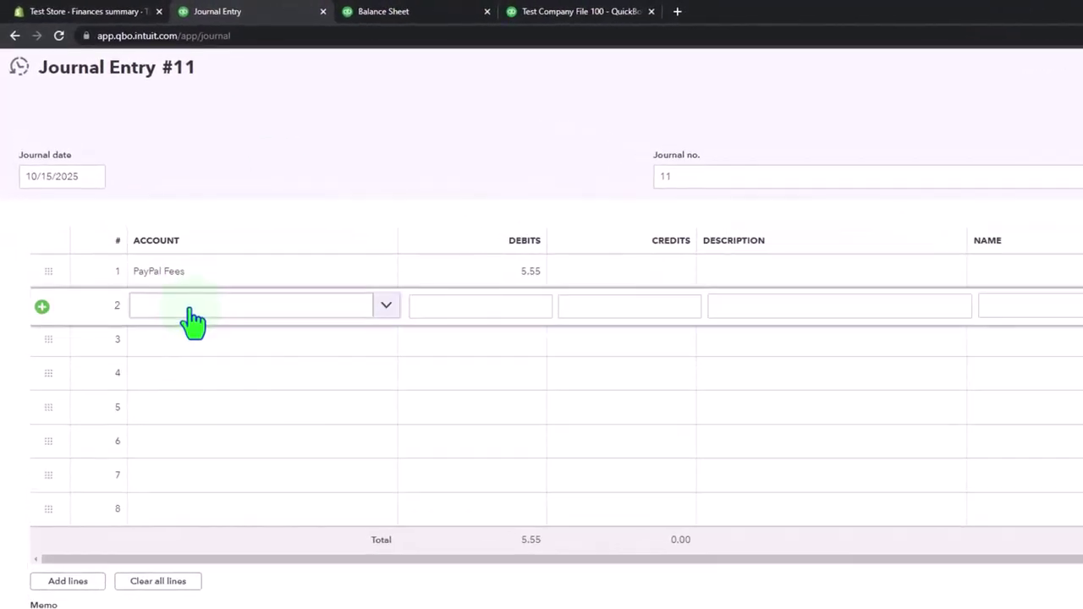
pyautogui.write('Pay')
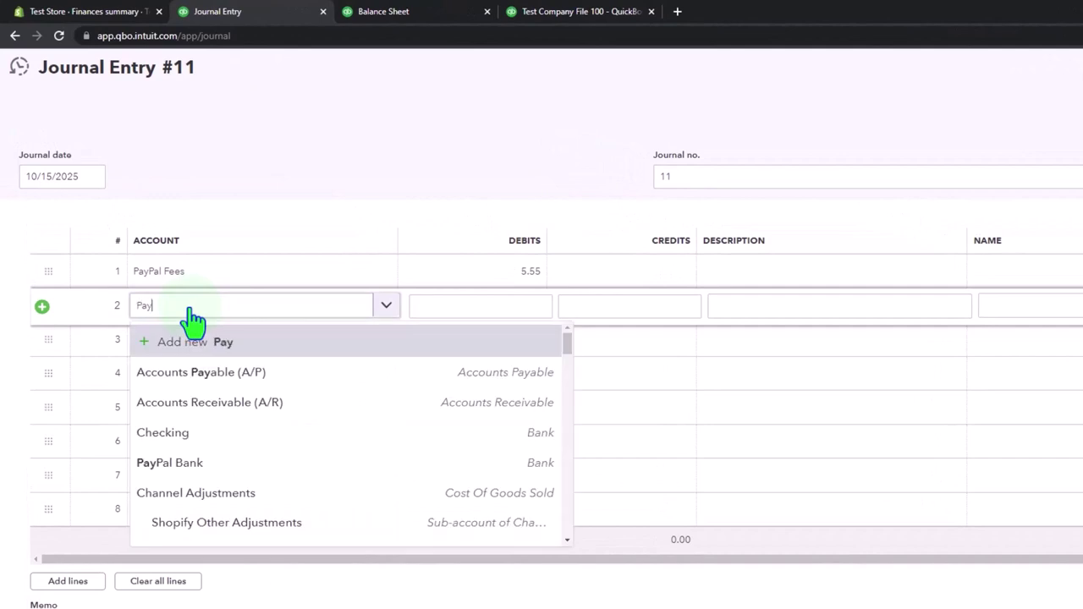
pyautogui.write('pal')
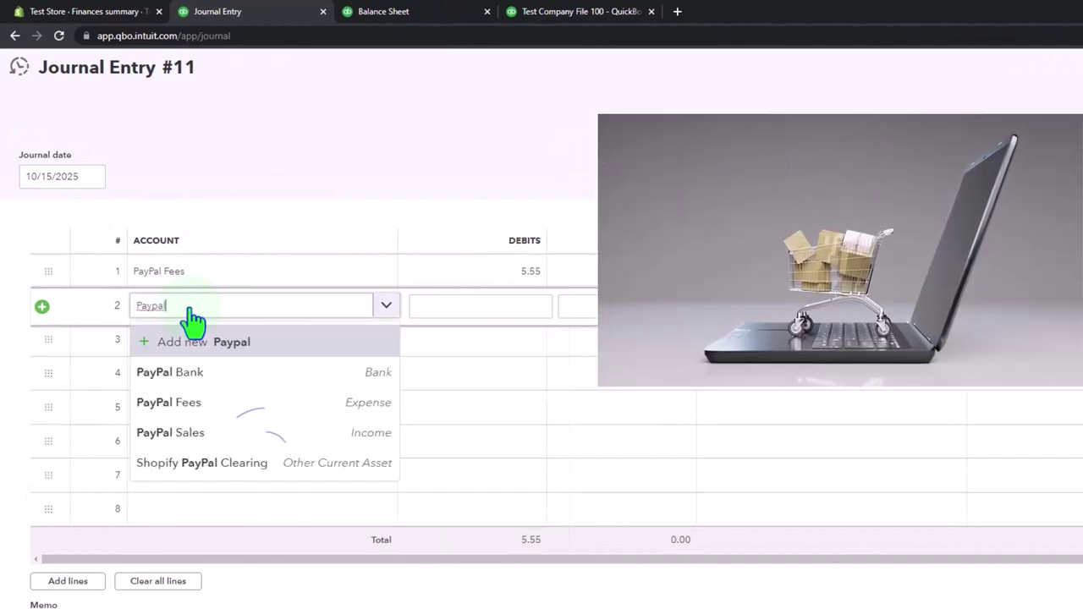
pyautogui.press('Down')
pyautogui.press('Down')
pyautogui.press('Down')
pyautogui.press('Down')
pyautogui.press('Tab')
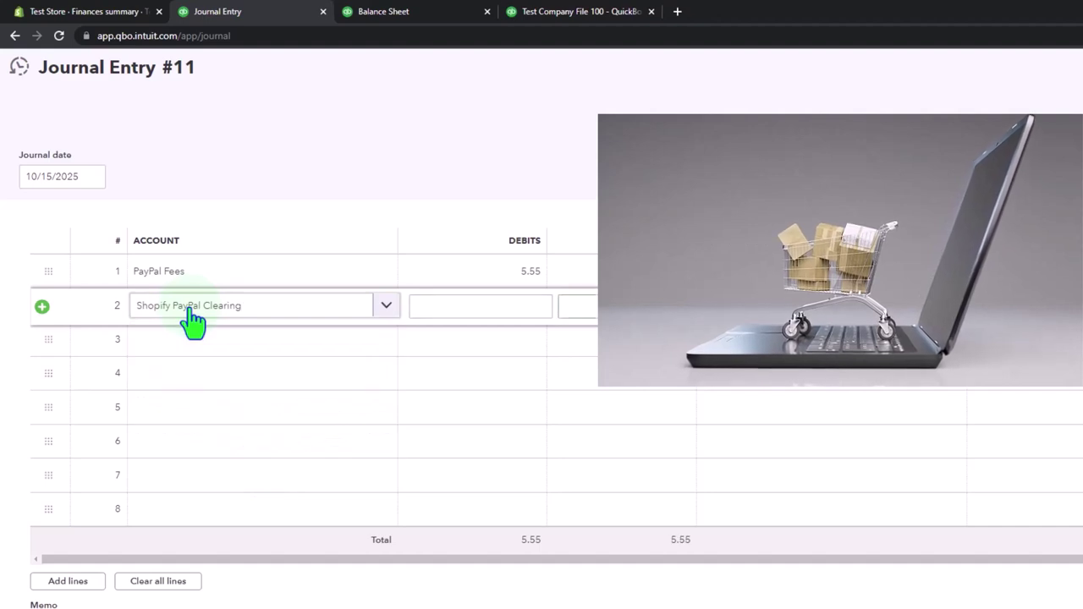
pyautogui.press('Tab')
pyautogui.press('Tab')
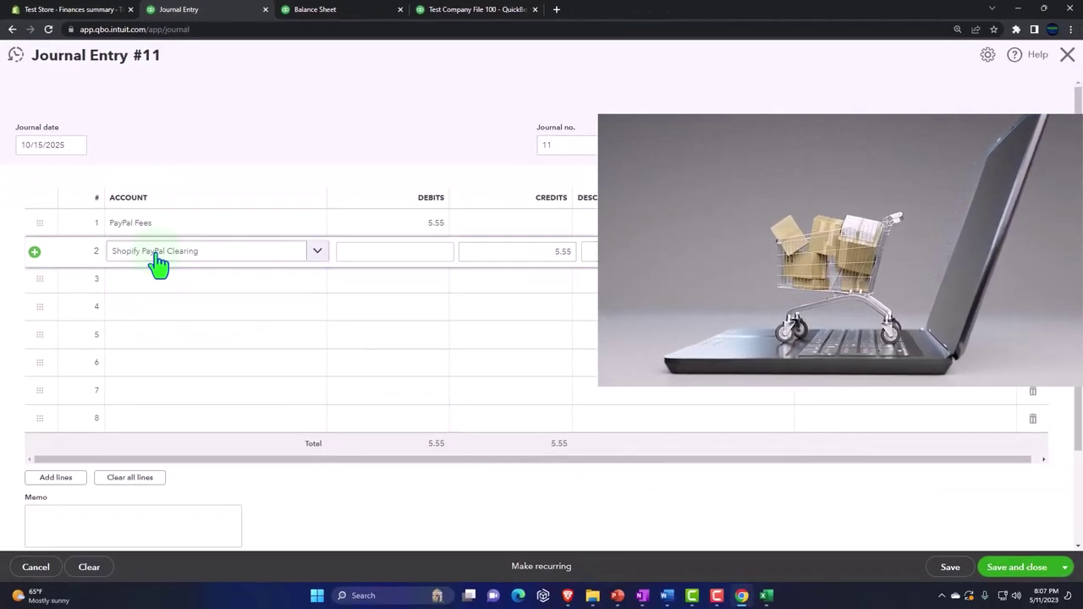
pyautogui.press('Tab')
pyautogui.press('Tab')
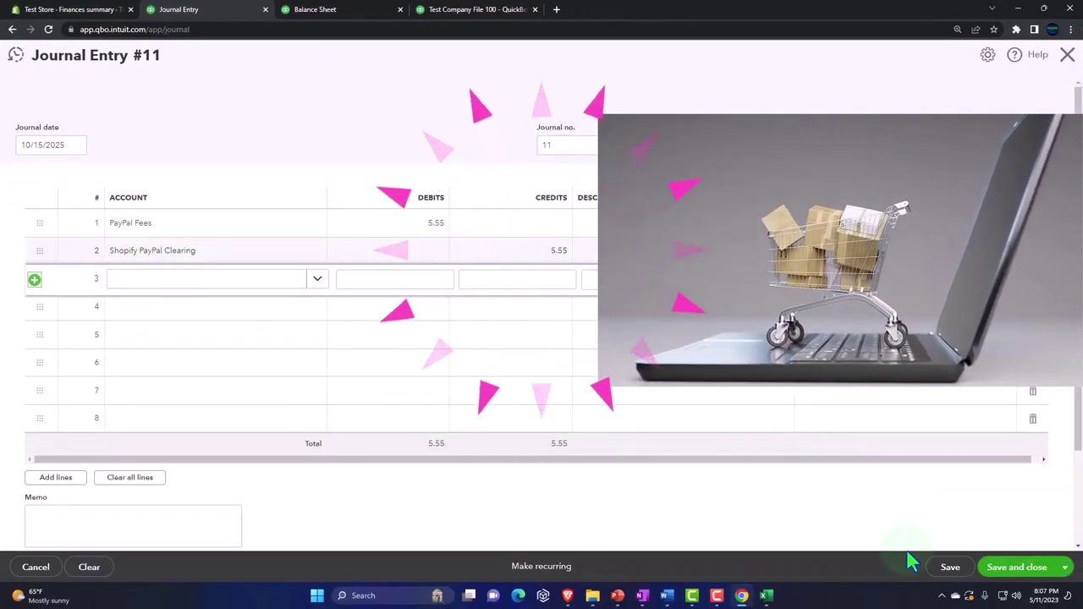
pyautogui.click(996, 584)
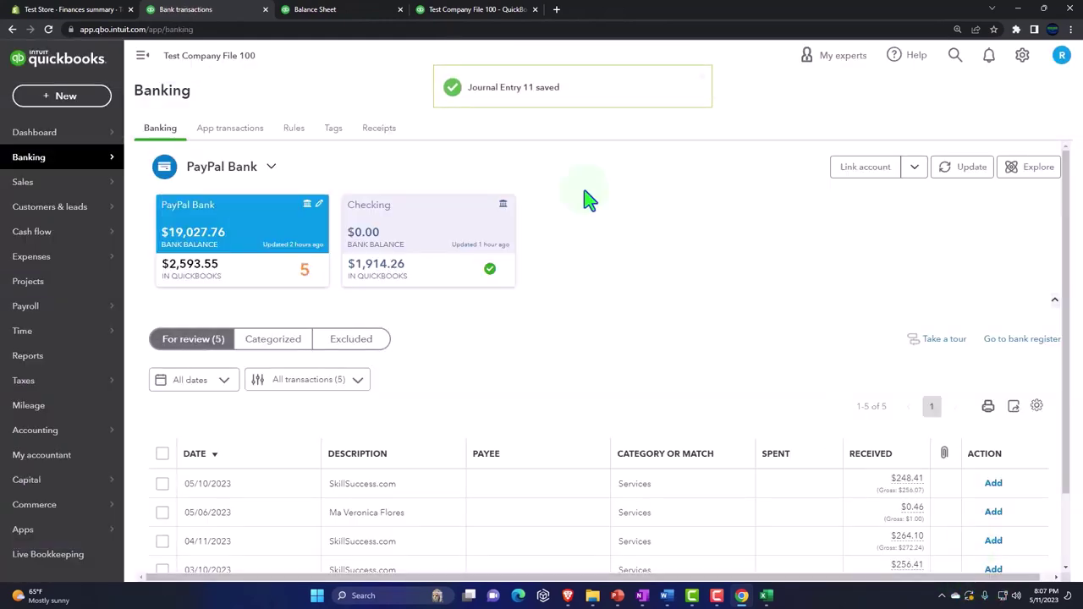
# Step: Rerun the Balance Sheet for 10/01/2025 to 10/30/2025 and check the Shopify PayPal Clearing balance
pyautogui.click(343, 9)
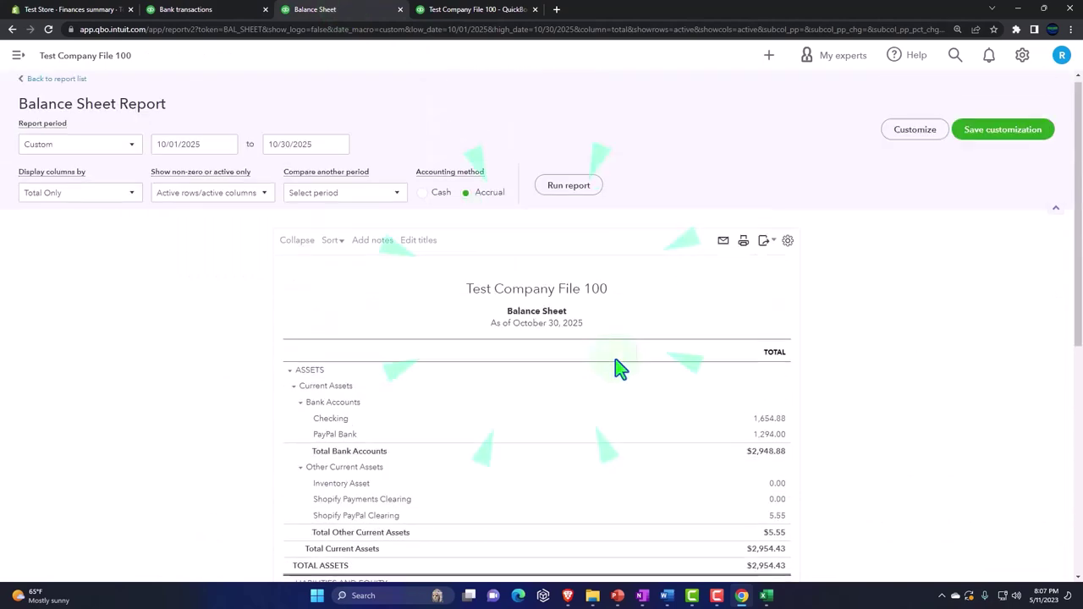
pyautogui.click(592, 188)
pyautogui.scroll(-2, 591, 347)
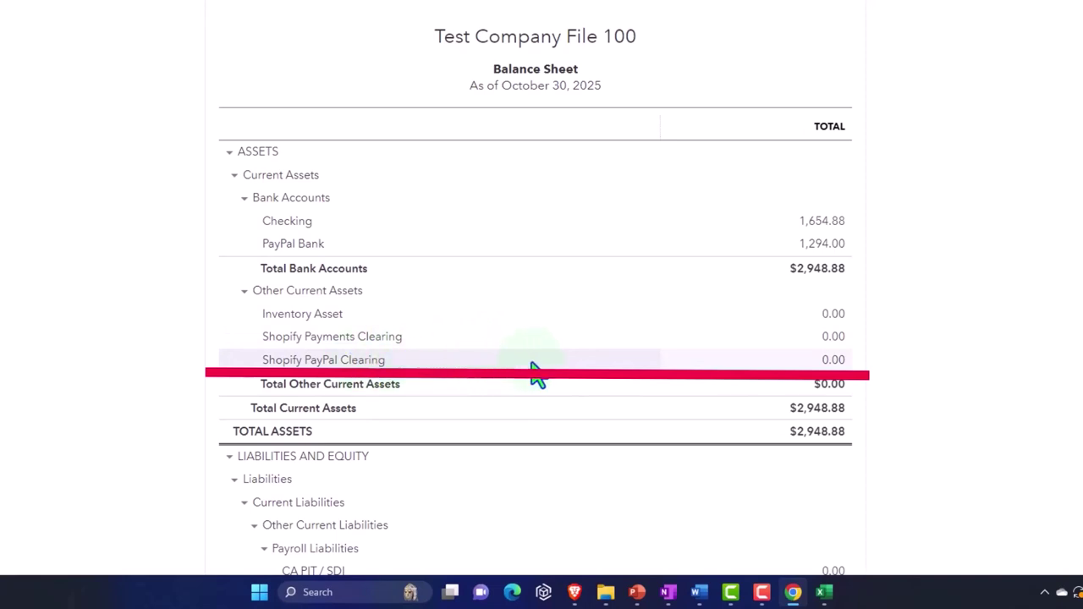
# Step: Open the Shopify PayPal Clearing transaction detail, review its journal entries and deposit, and exit without saving
pyautogui.click(833, 361)
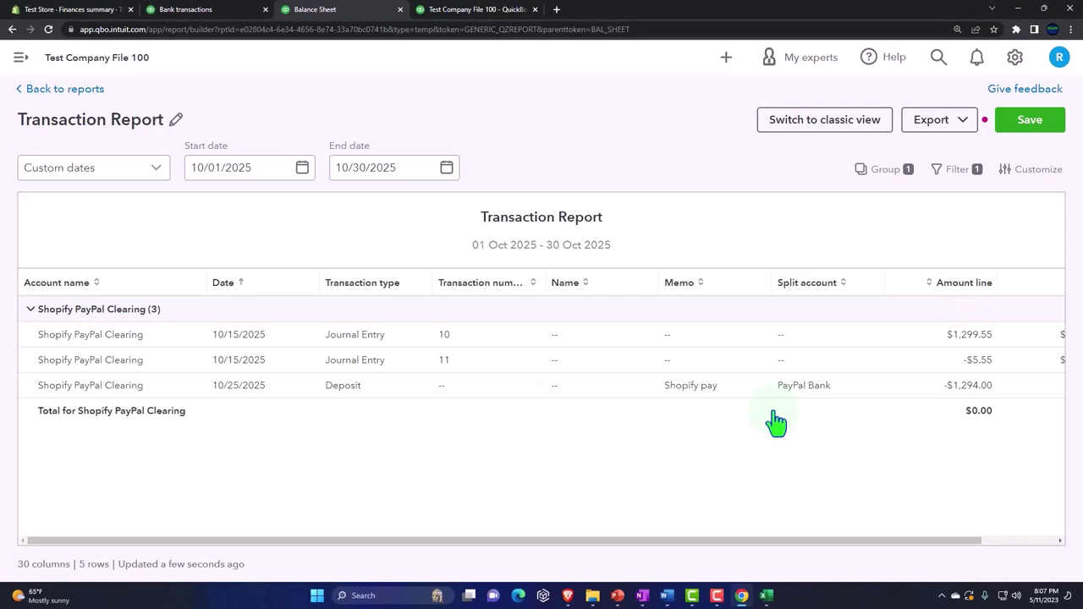
pyautogui.hotkey('ctrl', '-')
pyautogui.click(913, 320)
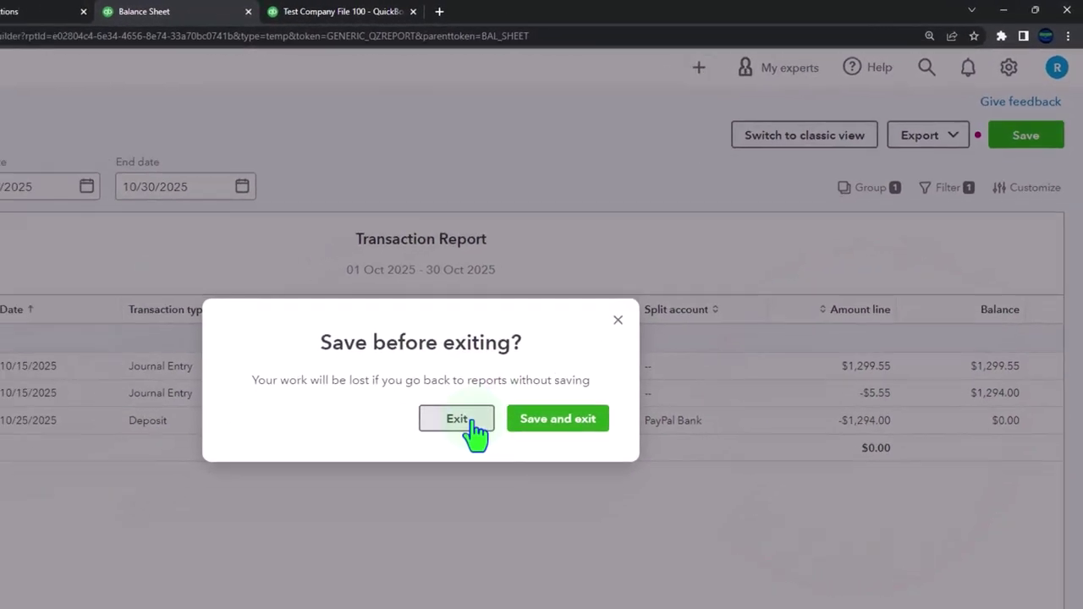
pyautogui.click(471, 419)
# Step: Rerun the Profit and Loss report, examine its fee expenses, and collapse the Income section to check net income
pyautogui.click(315, 11)
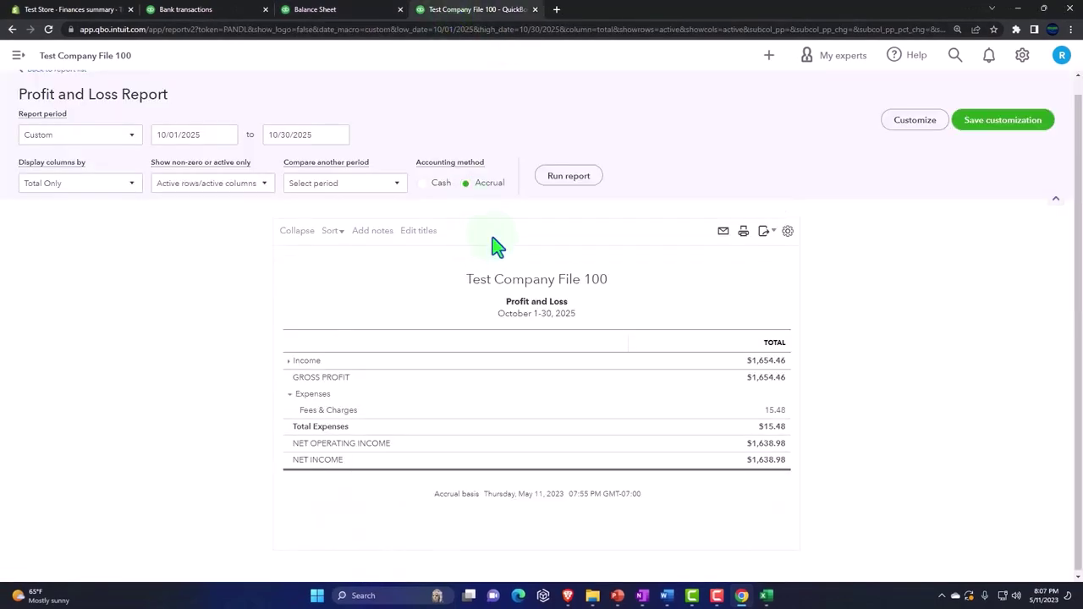
pyautogui.click(561, 176)
pyautogui.scroll(-2, 581, 286)
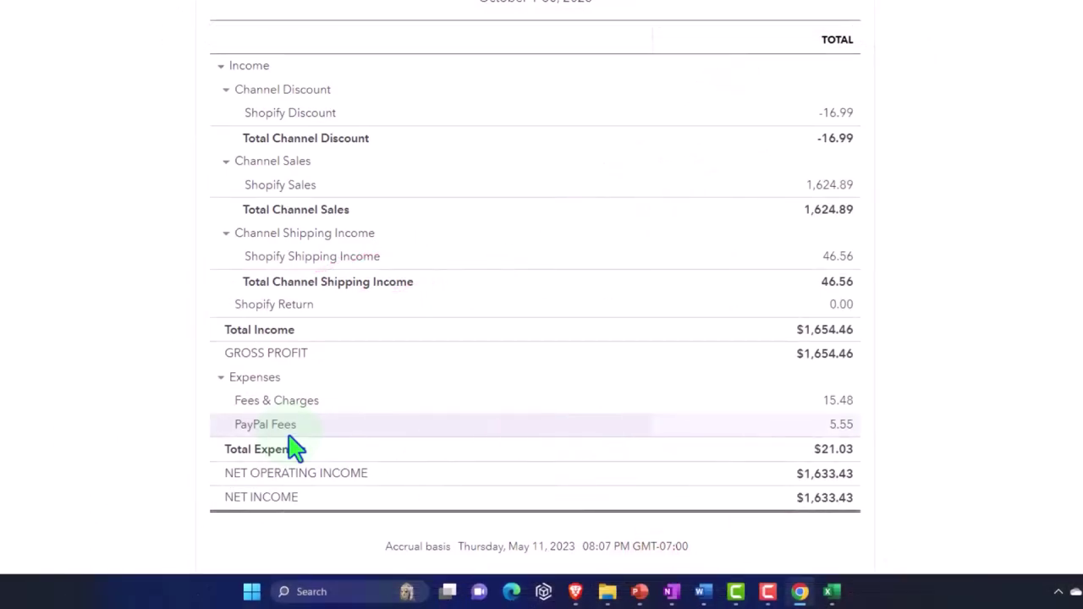
pyautogui.click(221, 66)
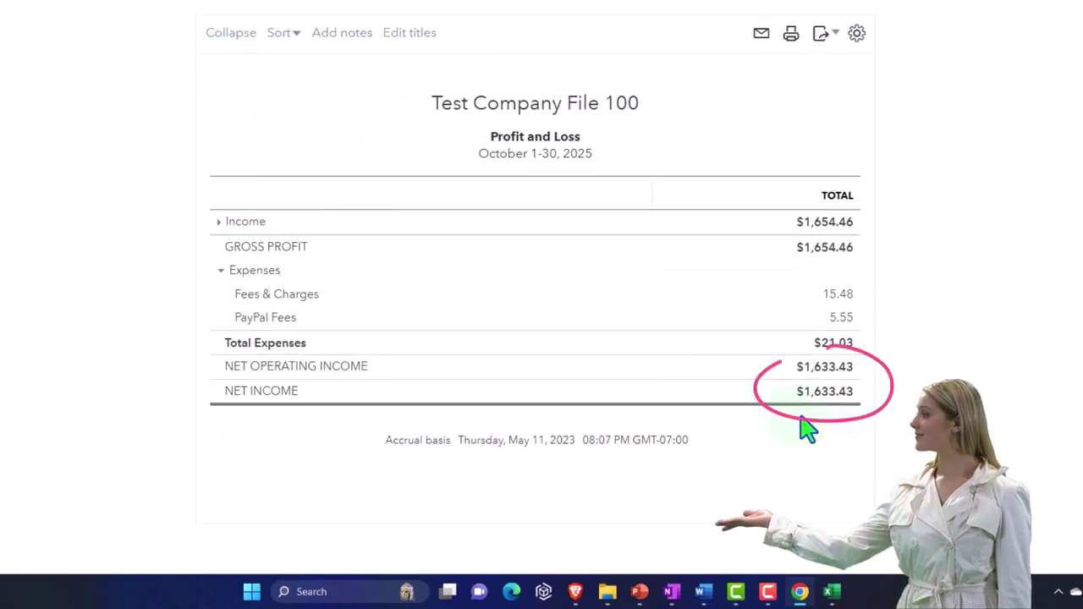
# Step: Switch to the 2330 Student Excel Worksheet and compare its ending trial balance net income with the Profit and Loss
pyautogui.moveTo(832, 592)
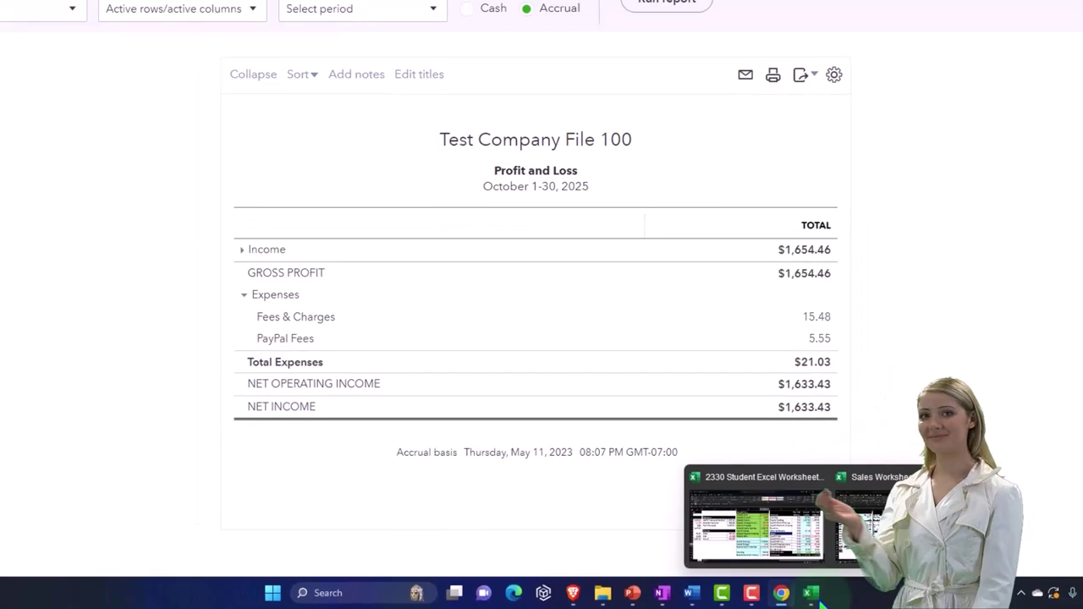
pyautogui.click(916, 511)
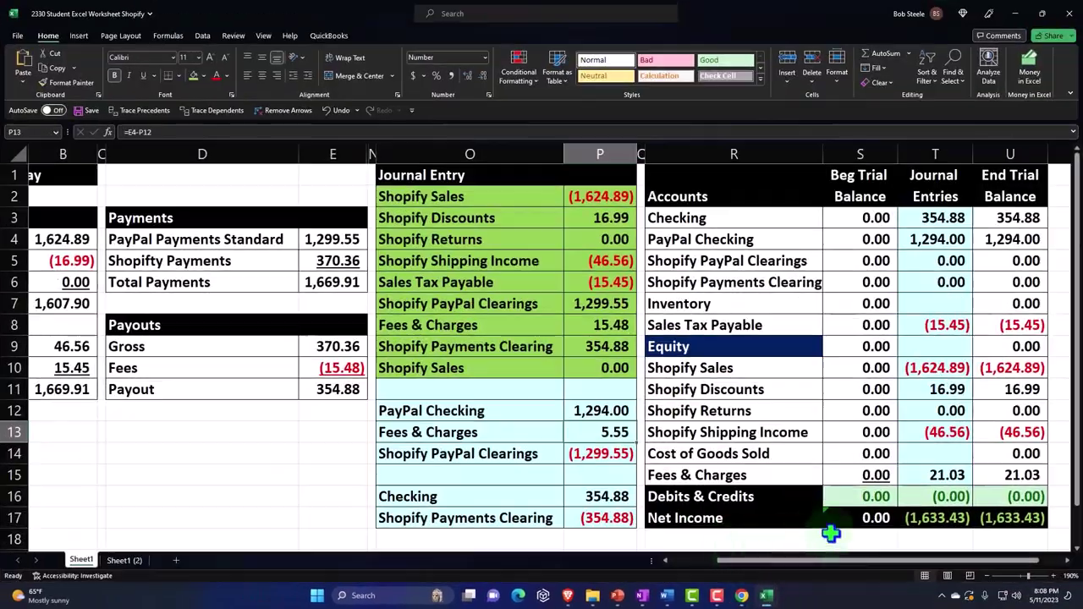
pyautogui.click(1007, 518)
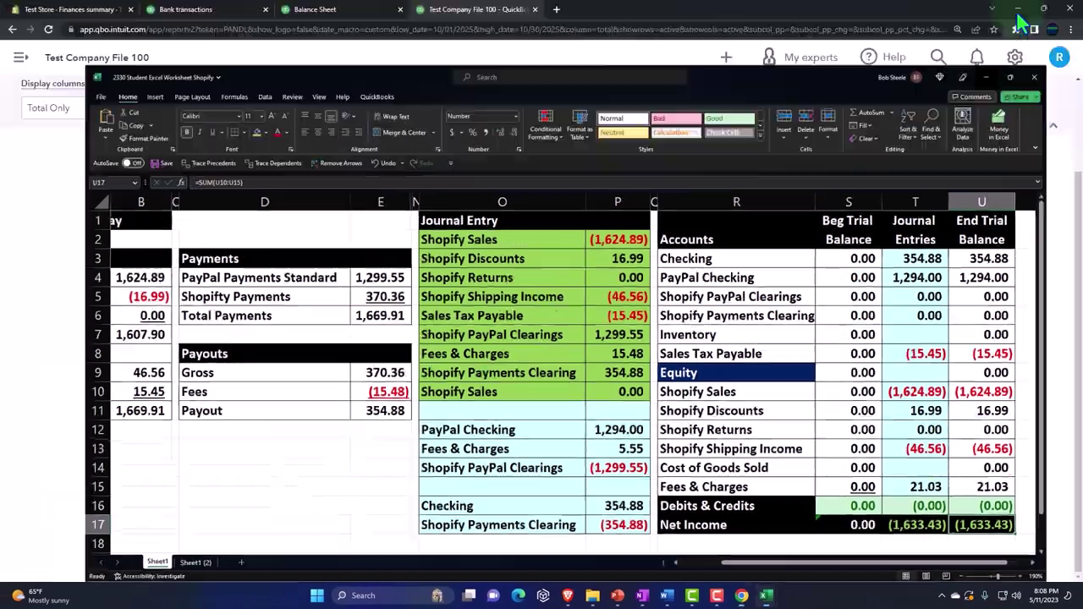
# Step: Switch back to the Profit and Loss report, extend the period end to 11/30/2025, display columns by Months, and run it
pyautogui.hotkey('alt', 'Tab')
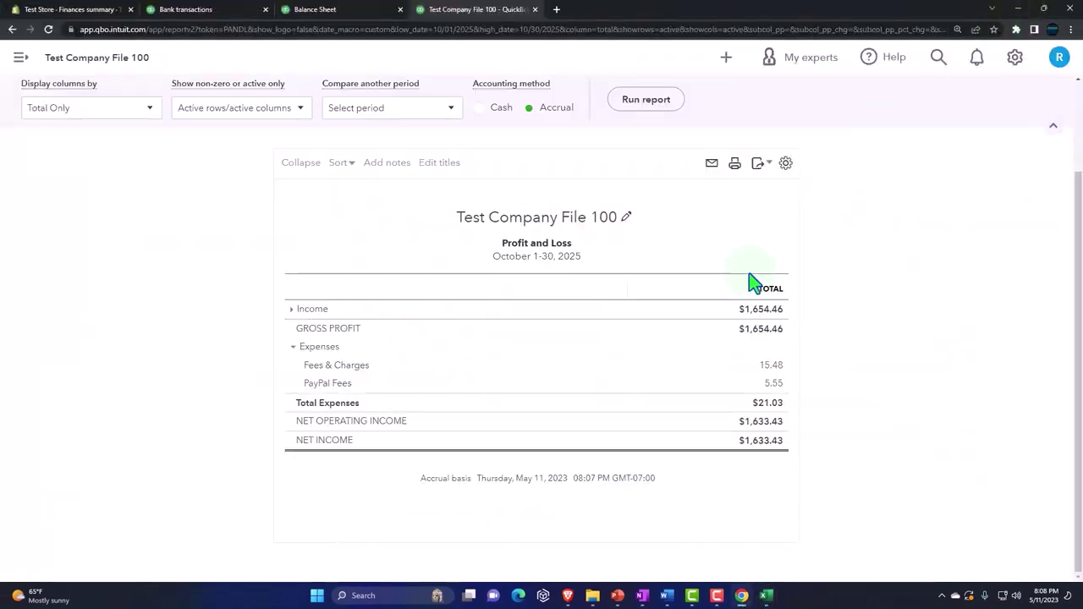
pyautogui.scroll(1, 725, 412)
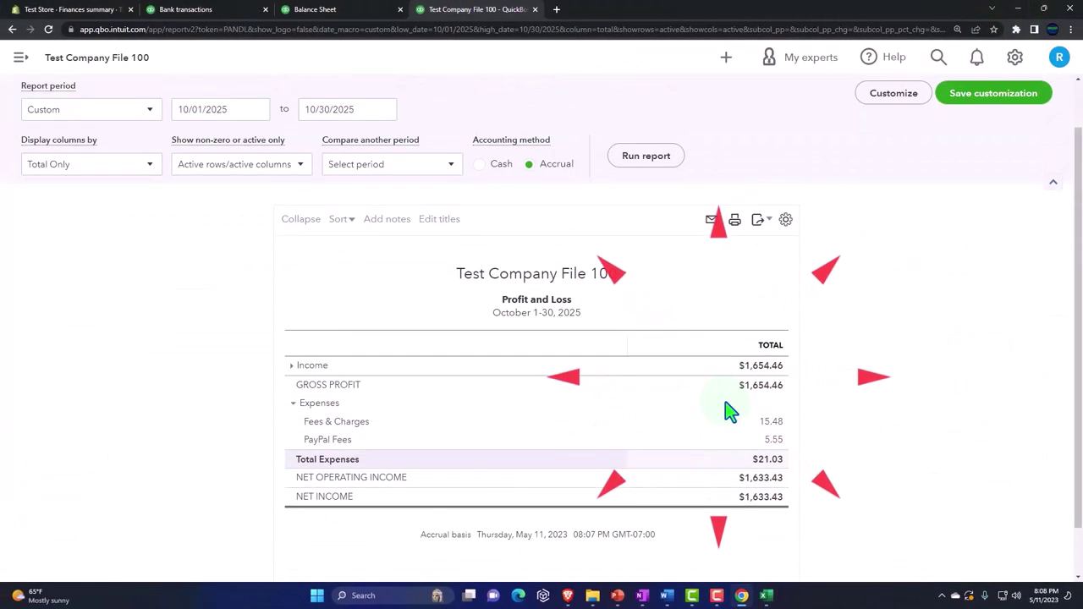
pyautogui.scroll(1, 725, 411)
pyautogui.click(361, 165)
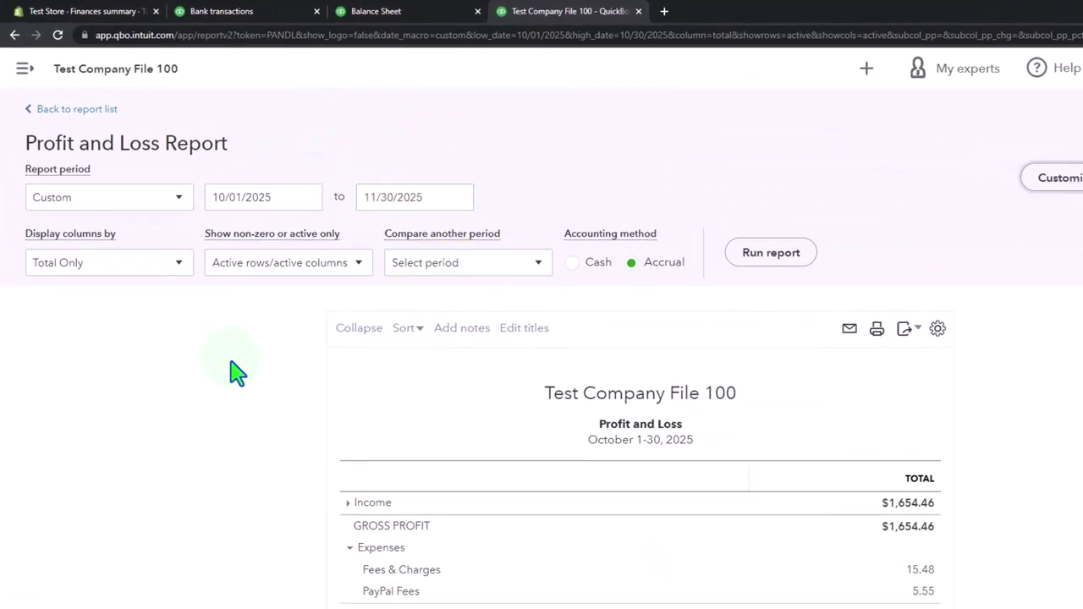
pyautogui.click(180, 264)
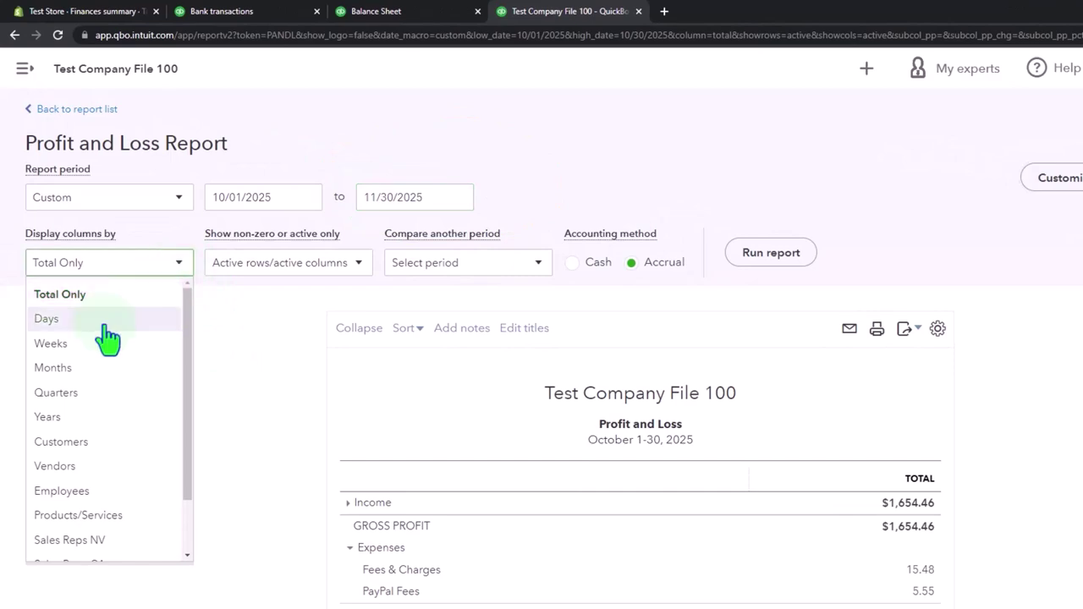
pyautogui.click(78, 370)
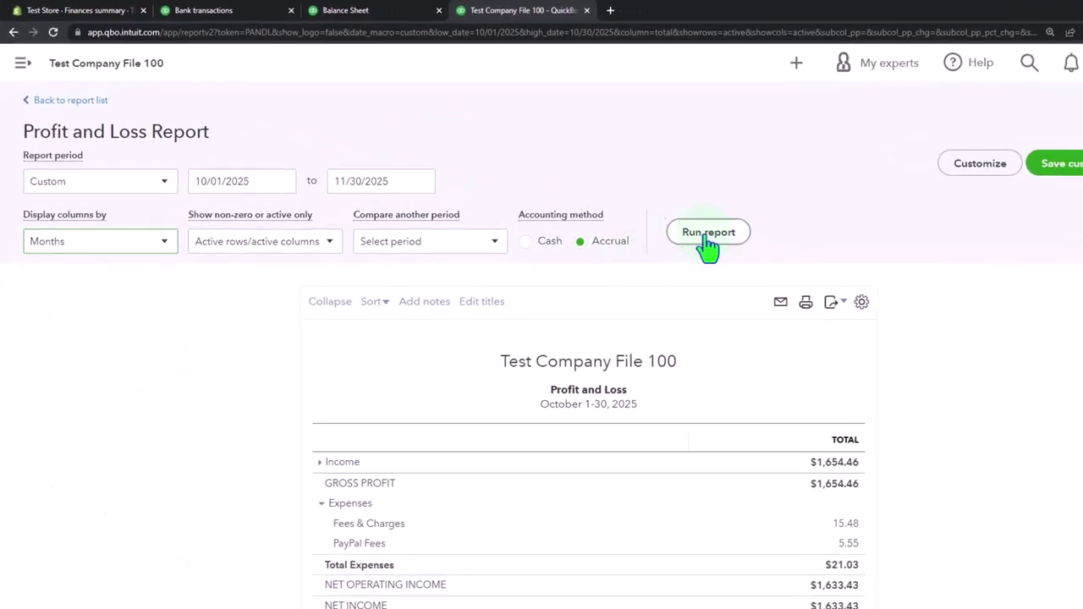
pyautogui.click(771, 252)
# Step: Compare the October and November columns of the Profit and Loss across Shopify sales, discounts, shipping income, fees, and net income
pyautogui.scroll(-3, 666, 223)
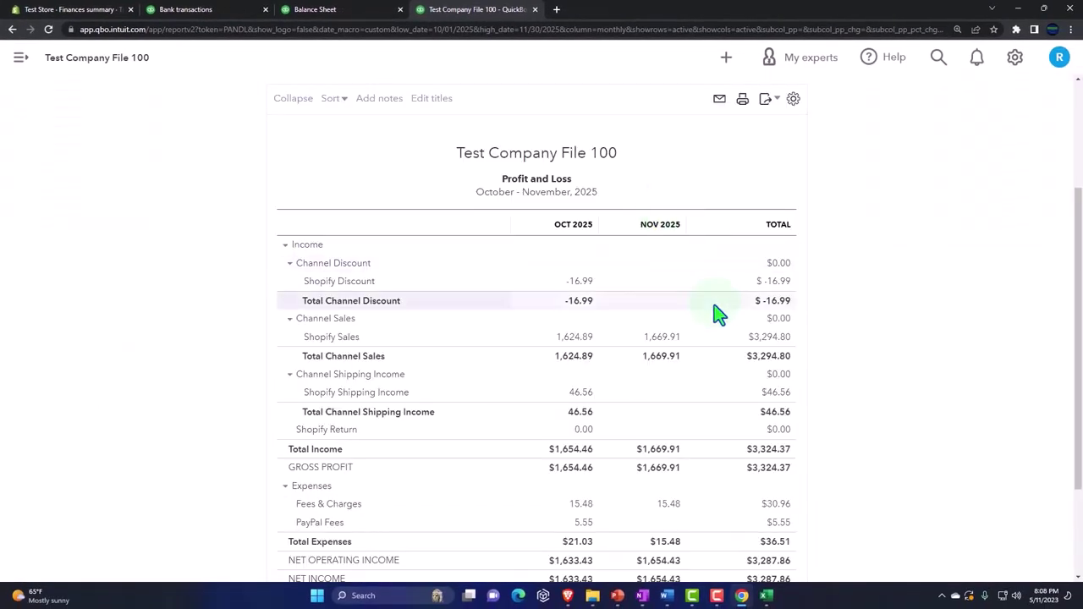
pyautogui.scroll(-1, 714, 318)
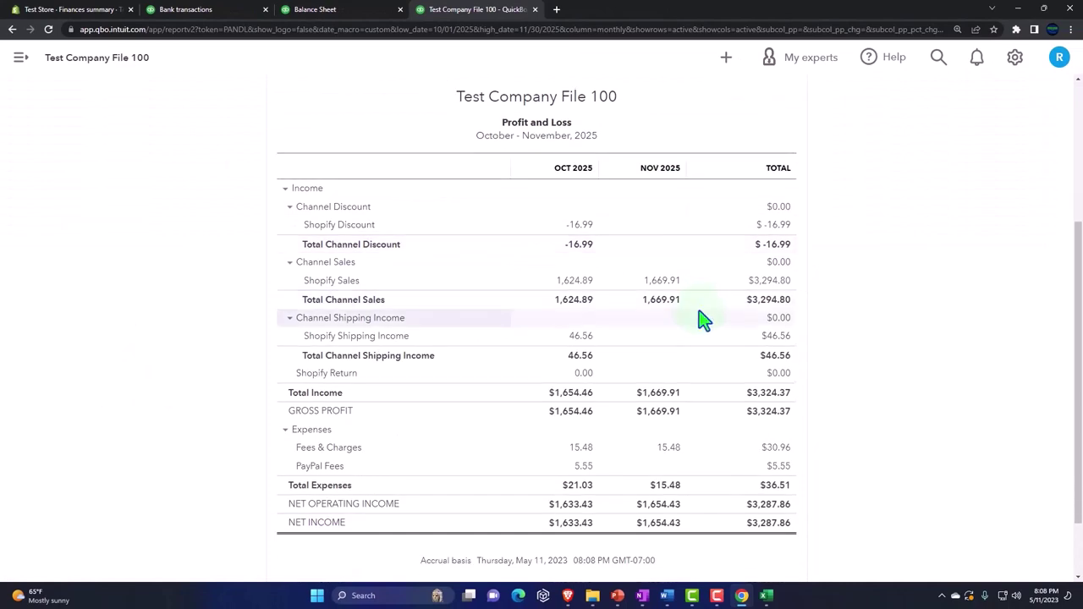
pyautogui.hotkey('ctrl', '+')
pyautogui.scroll(-1, 699, 319)
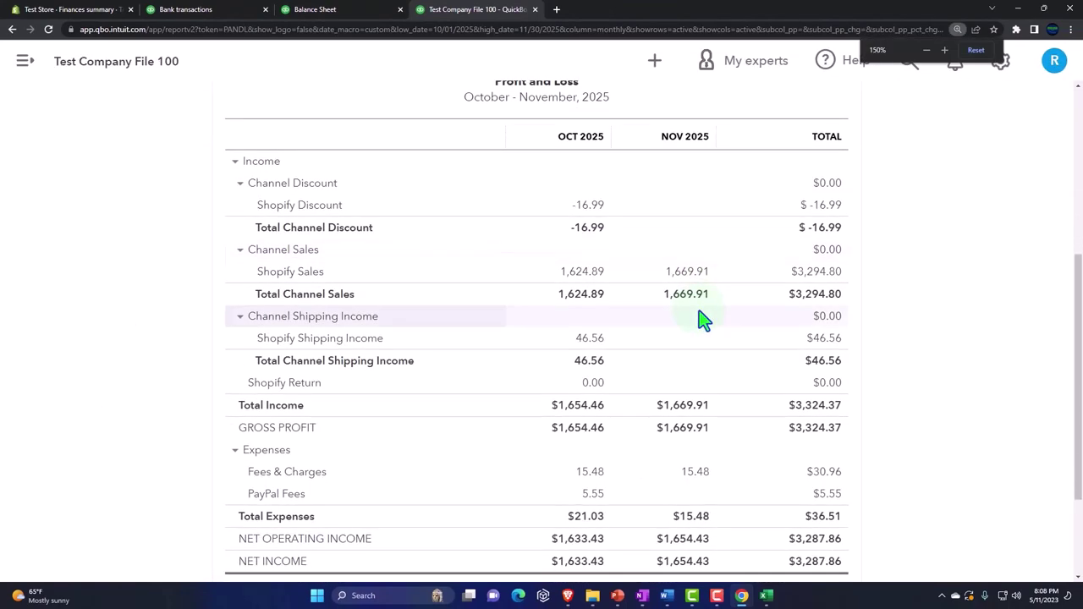
pyautogui.hotkey('ctrl', '+')
pyautogui.scroll(-2, 699, 318)
pyautogui.scroll(2, 699, 315)
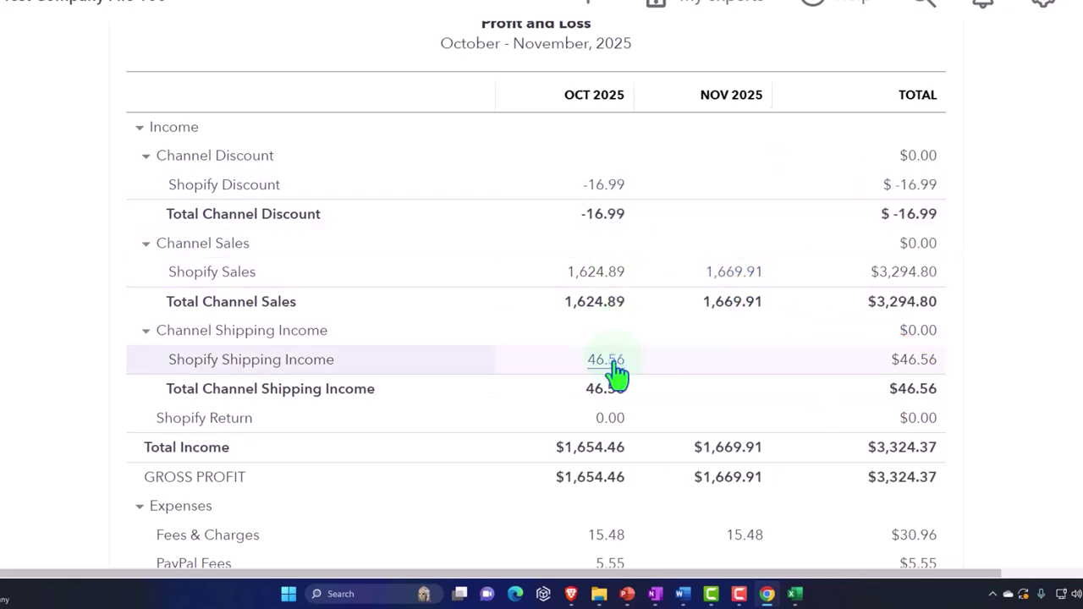
pyautogui.scroll(-2, 706, 464)
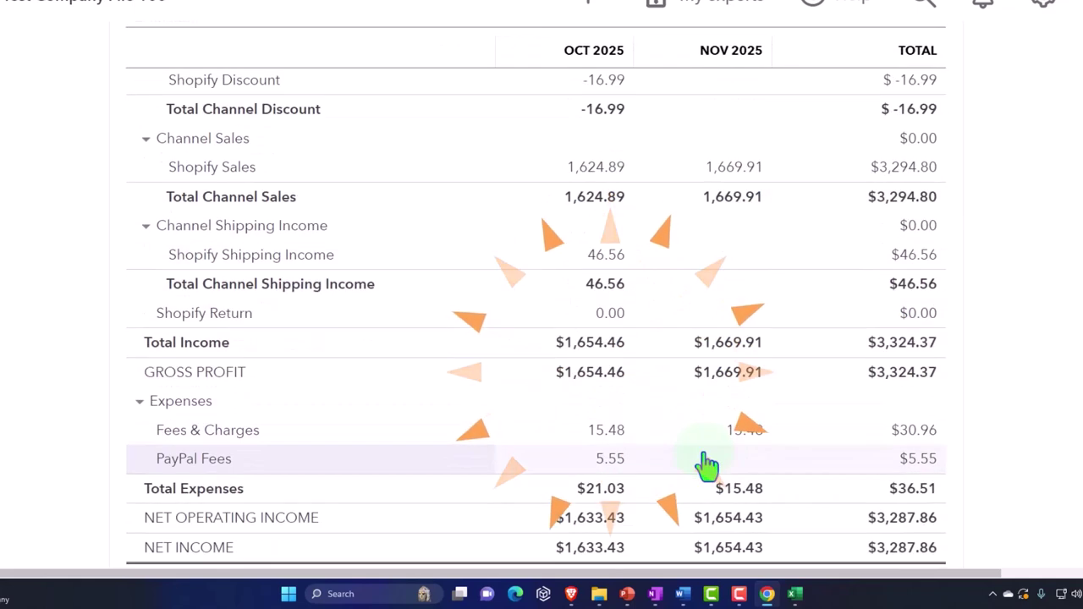
pyautogui.scroll(-1, 706, 465)
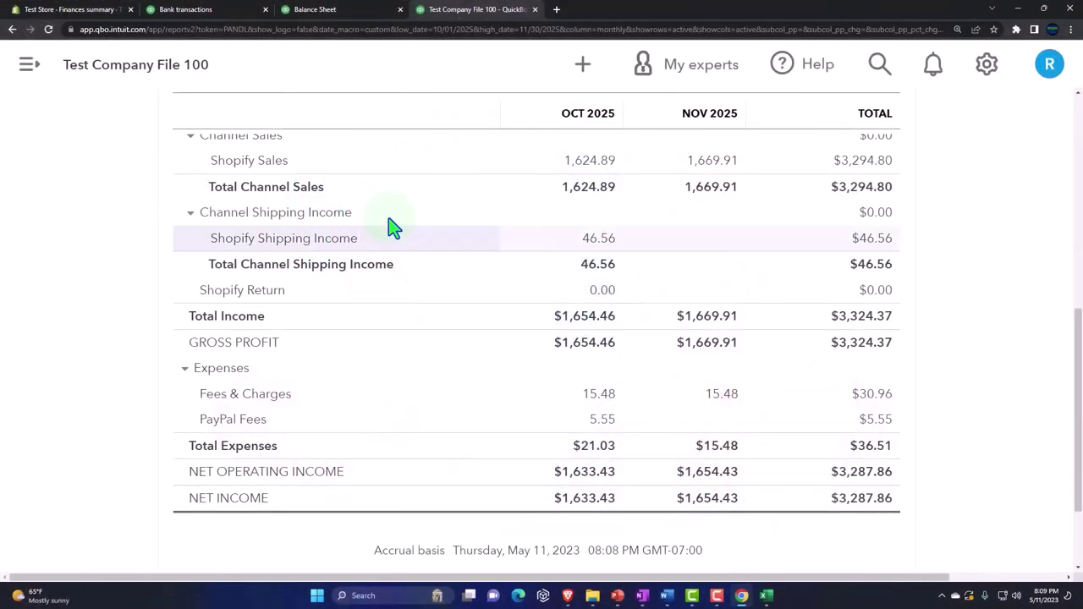
# Step: Return to the Bank transactions page, go to the Commerce section, and view its Overview
pyautogui.click(195, 12)
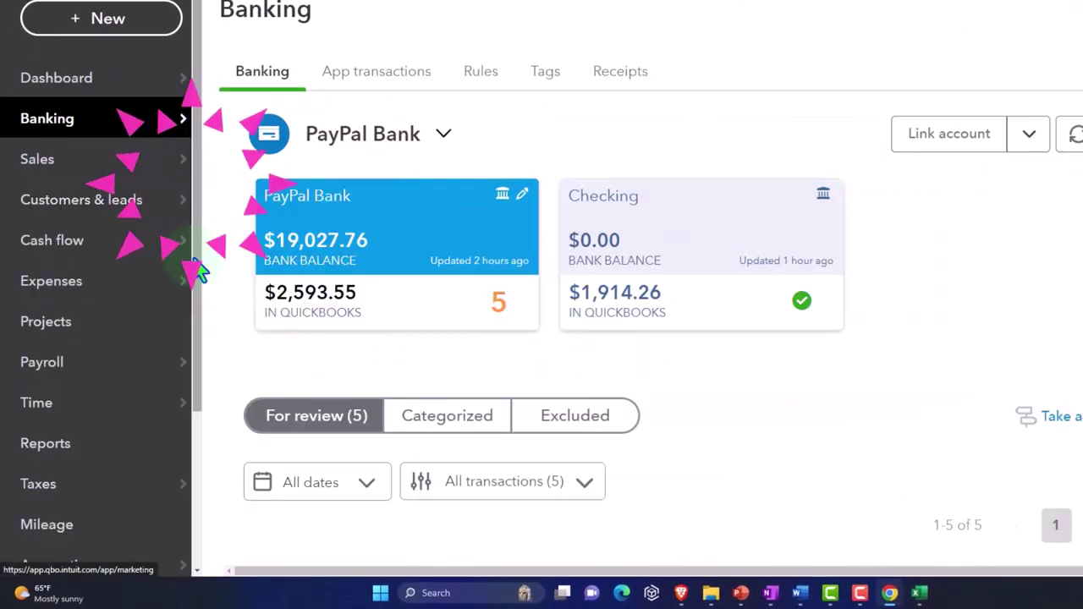
pyautogui.scroll(-2, 178, 499)
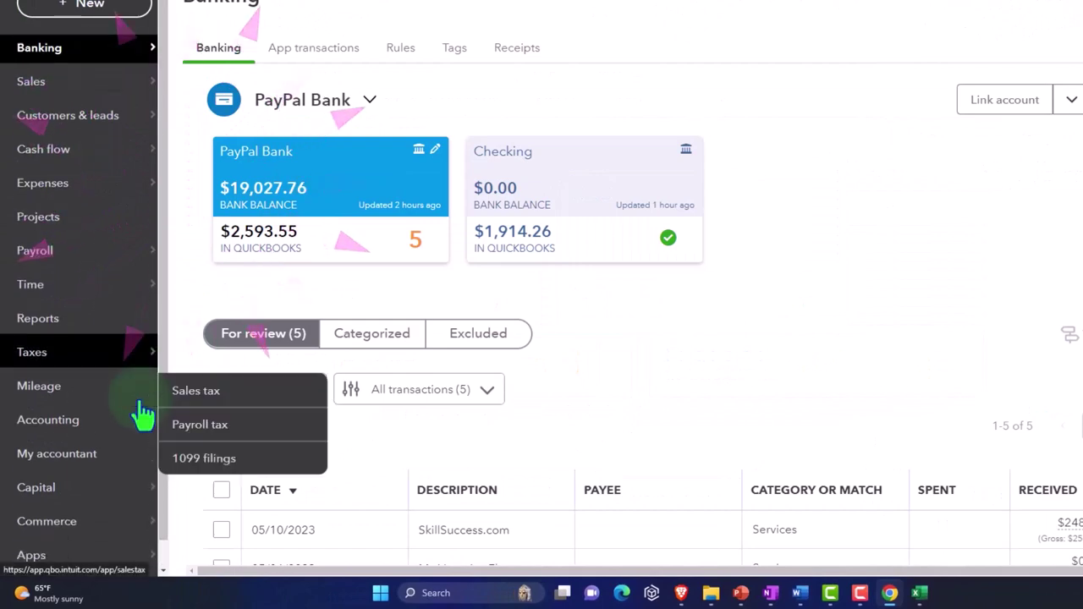
pyautogui.click(72, 506)
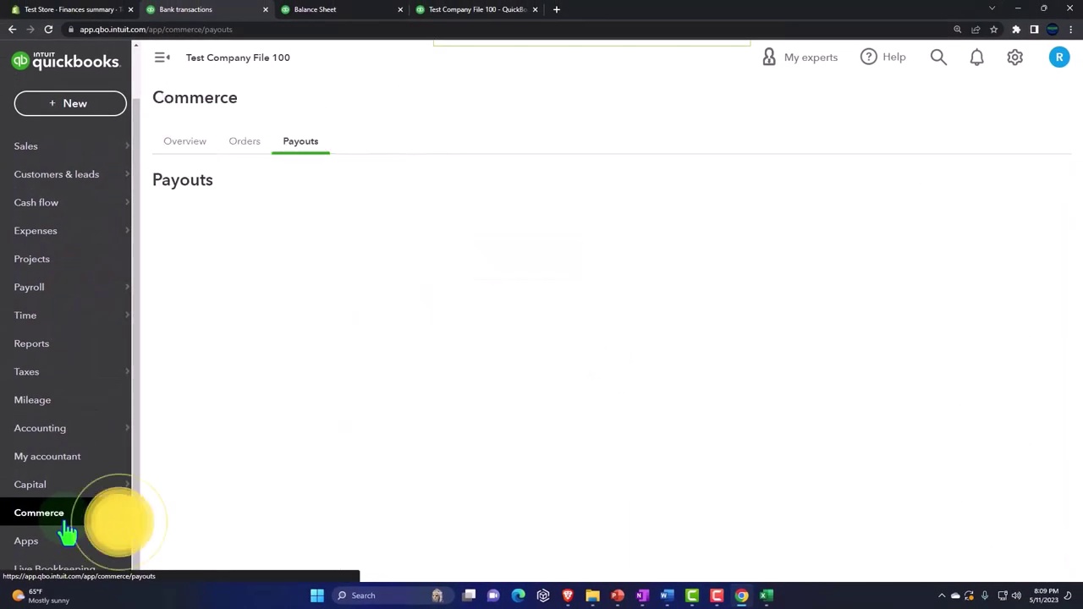
pyautogui.click(194, 149)
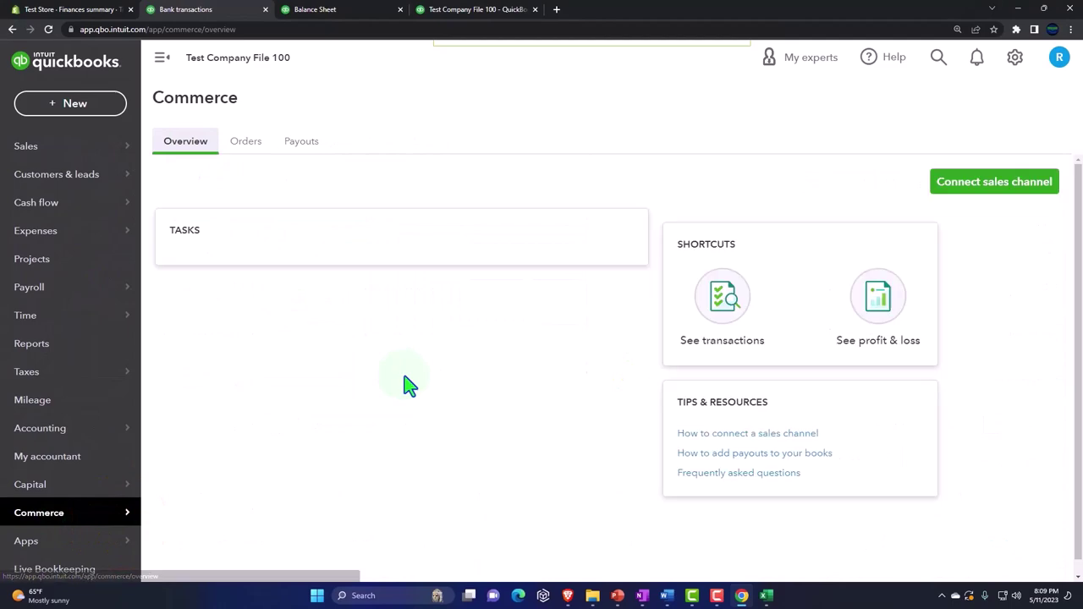